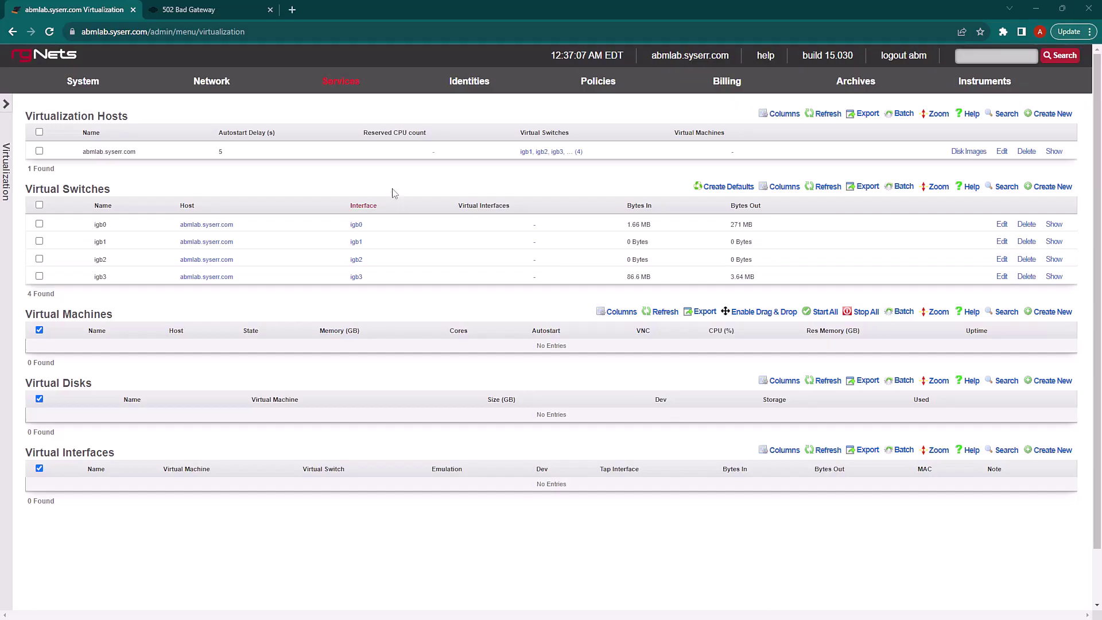
# Step: Open the Virtualization page from the Services menu to see the host and switches
pyautogui.click(328, 361)
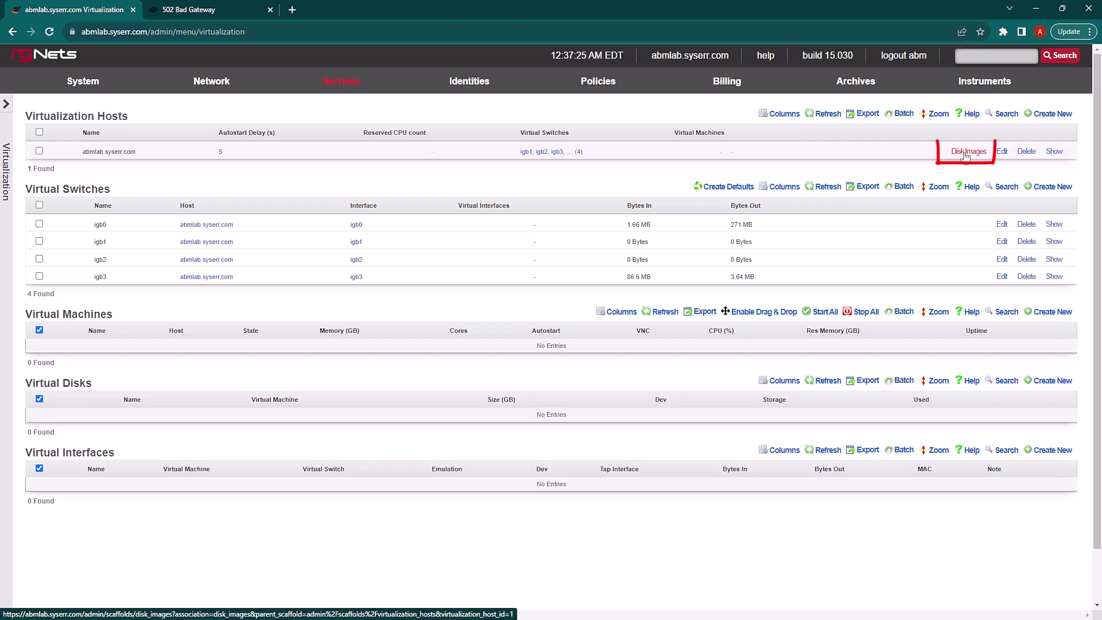
pyautogui.click(967, 152)
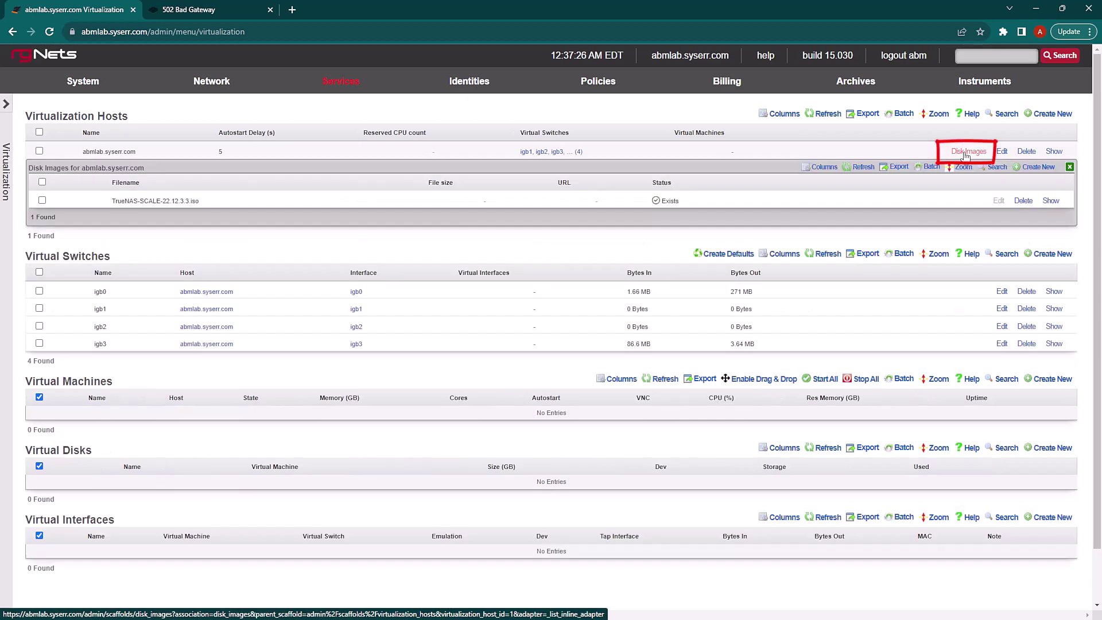
pyautogui.click(1038, 167)
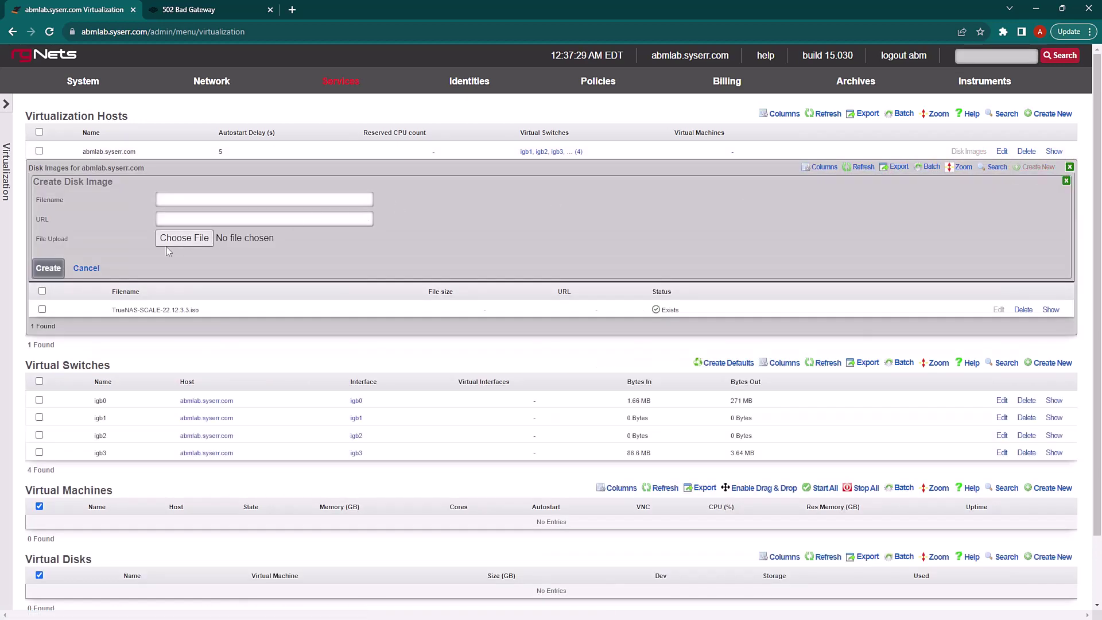
pyautogui.moveTo(111, 310); pyautogui.dragTo(202, 310)
pyautogui.click(217, 311)
pyautogui.click(1069, 168)
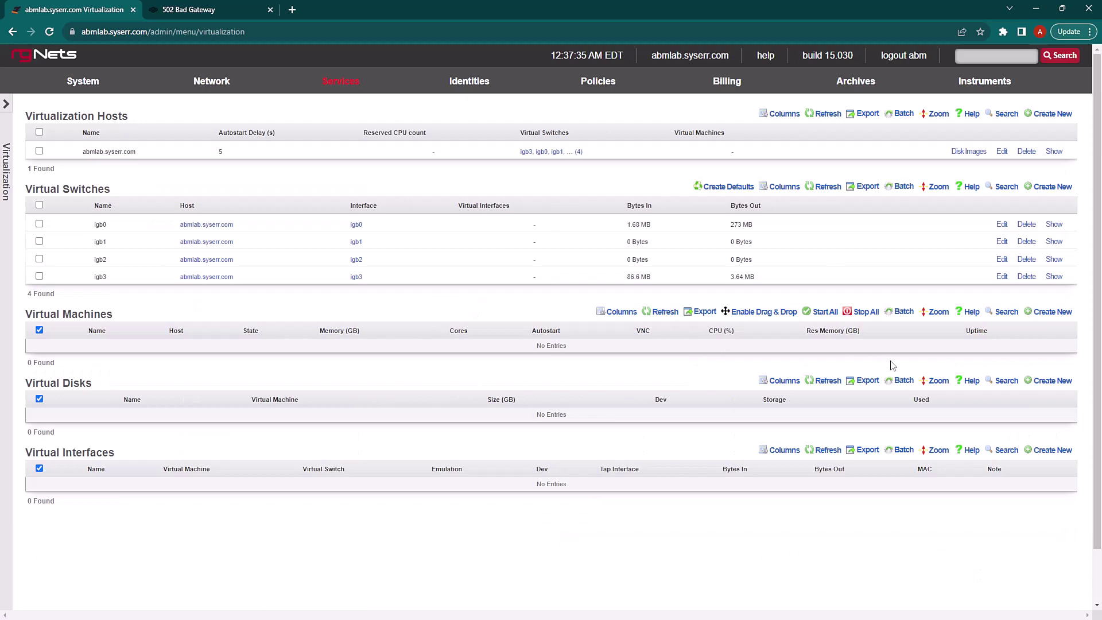
# Step: Start a new VM named truenas with Uefi bootloader, 16 GB memory and 4 cores
pyautogui.click(1055, 315)
pyautogui.scroll(-1, 502, 378)
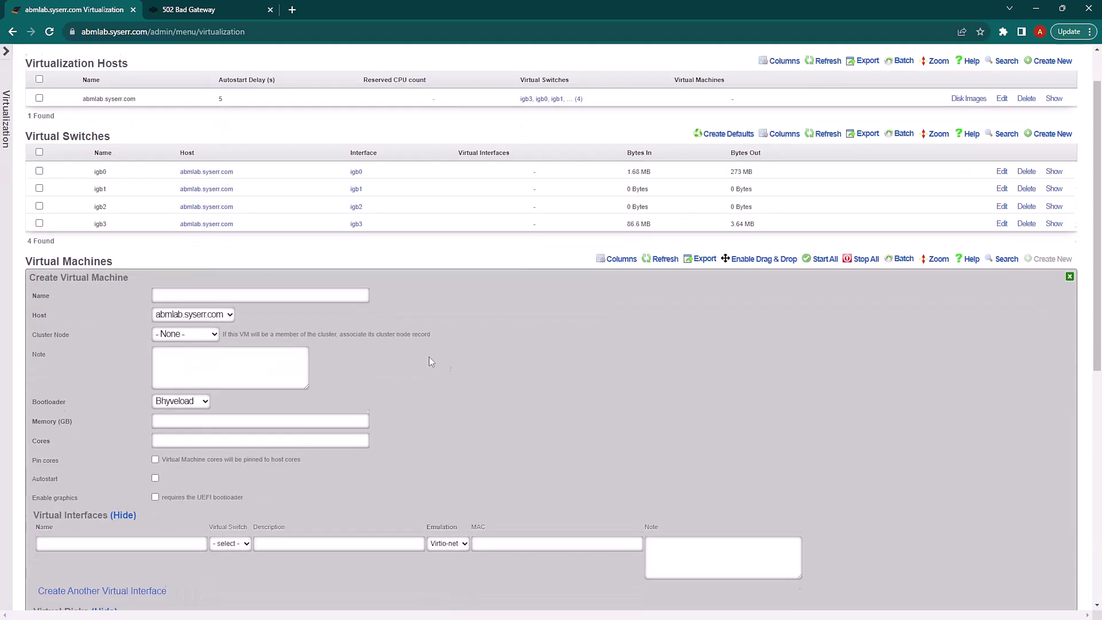
pyautogui.click(291, 290)
pyautogui.write('truenas')
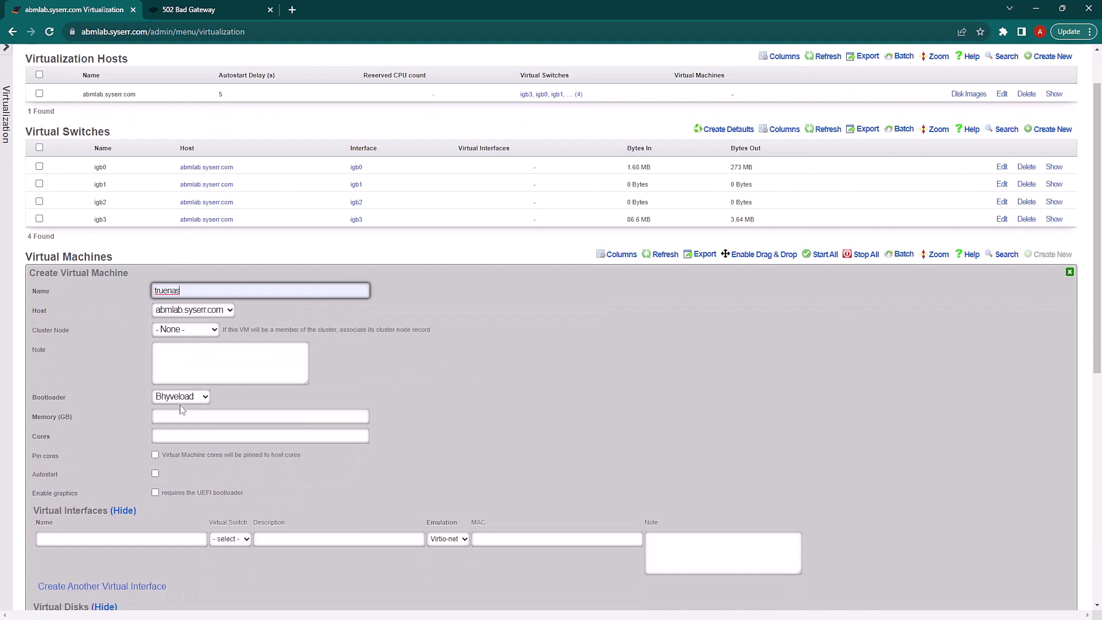
pyautogui.click(186, 398)
pyautogui.click(184, 434)
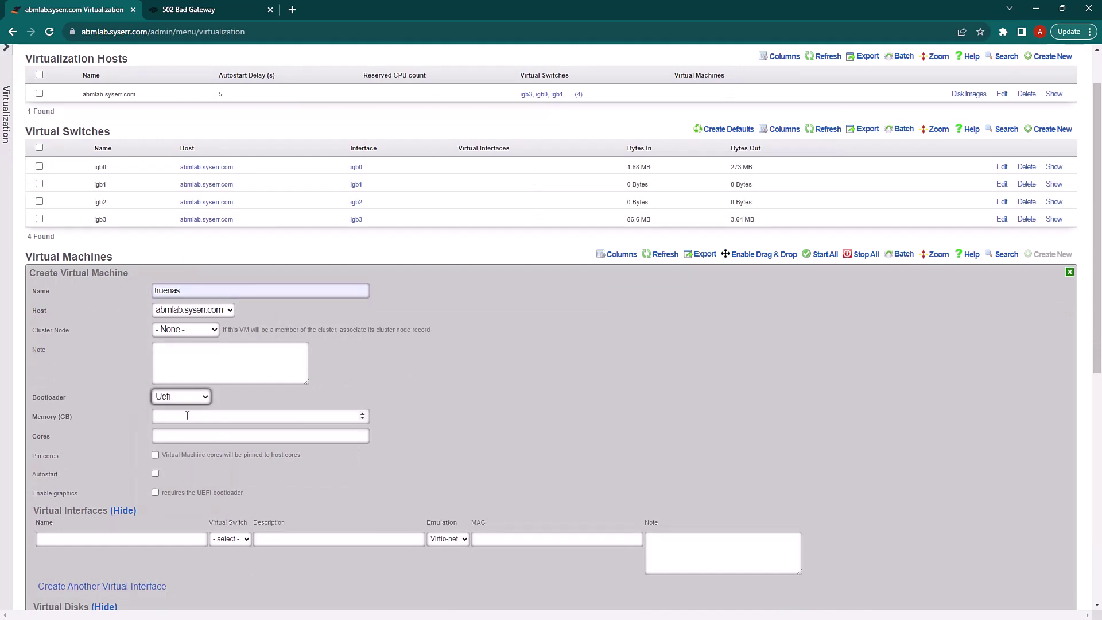
pyautogui.click(187, 416)
pyautogui.write('6')
pyautogui.click(184, 435)
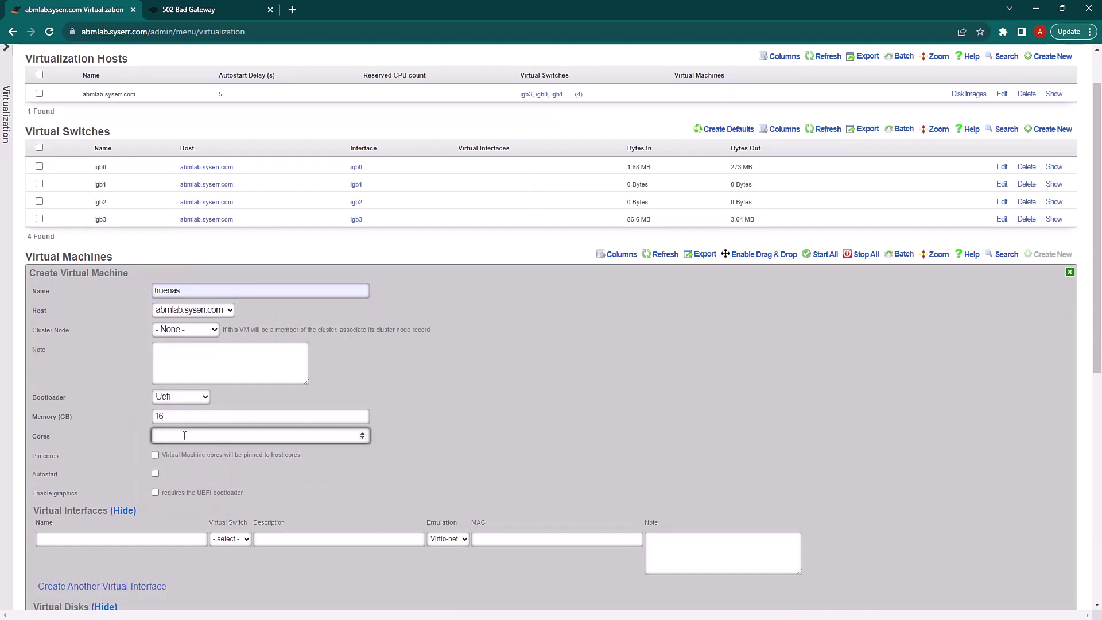
pyautogui.write('4')
# Step: Add interface eth0 on igb3 and a 10 GB disk named 'disk', then create the VM
pyautogui.click(92, 539)
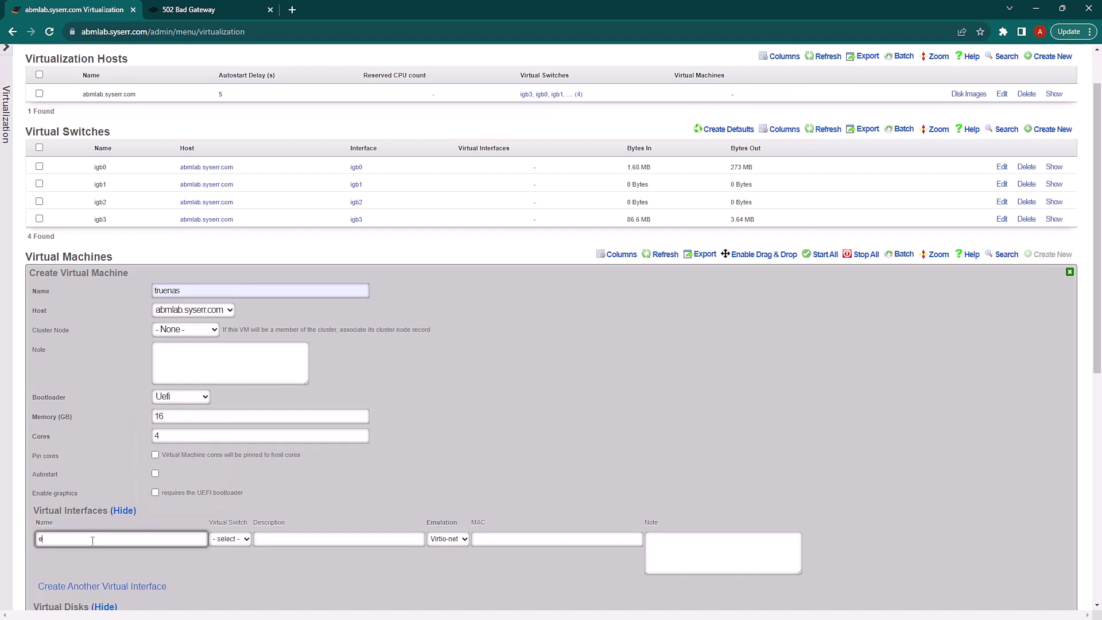
pyautogui.write('th0')
pyautogui.click(242, 542)
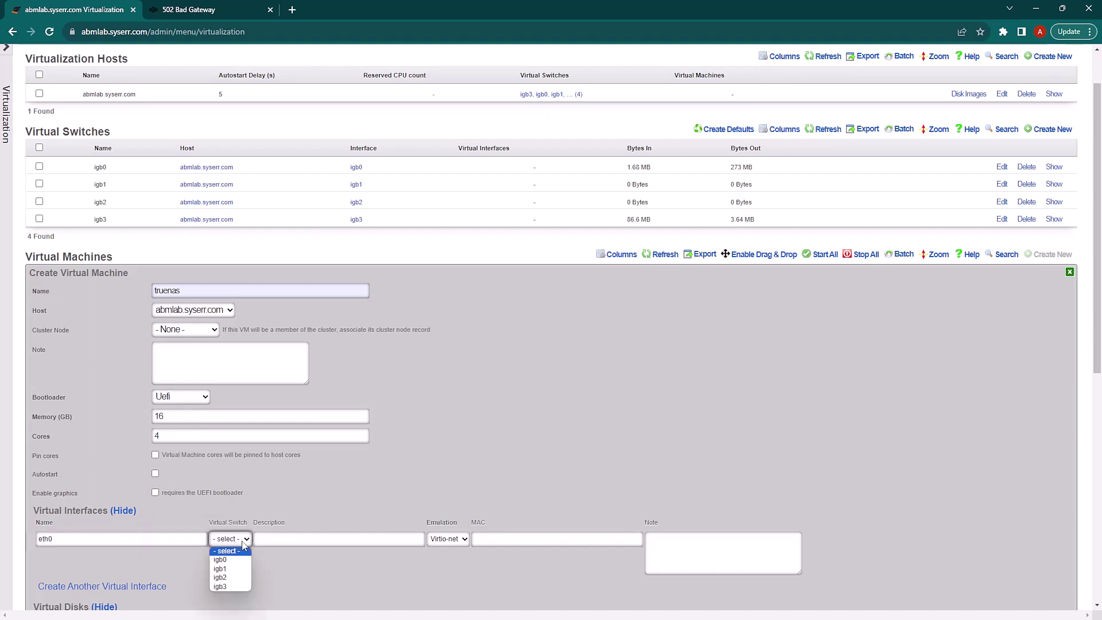
pyautogui.click(228, 585)
pyautogui.scroll(-2, 259, 533)
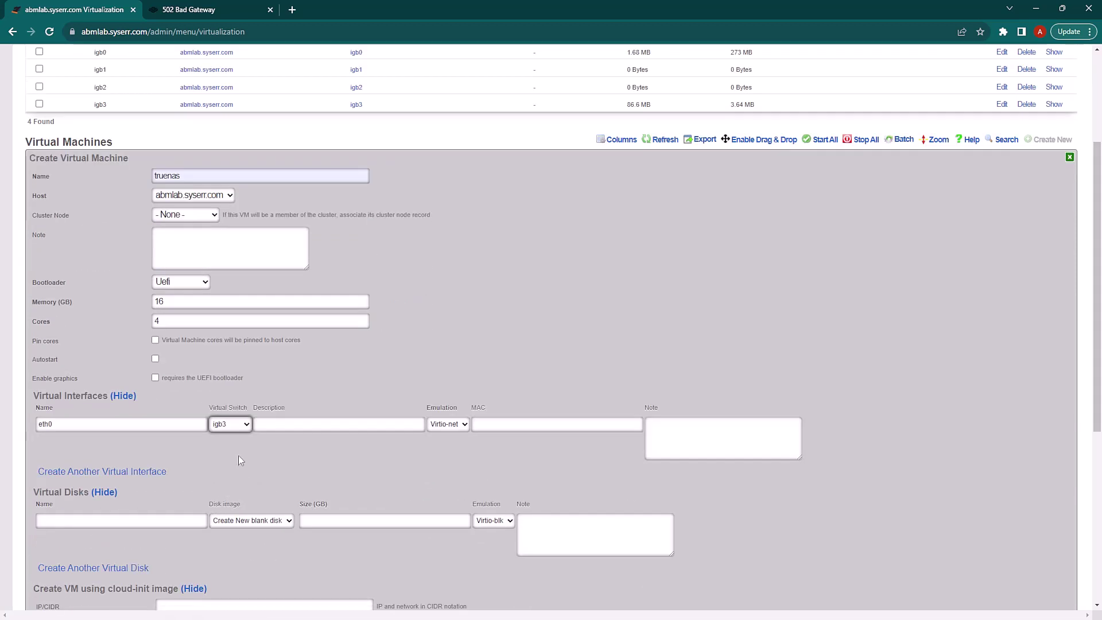
pyautogui.scroll(-1, 239, 460)
pyautogui.click(134, 461)
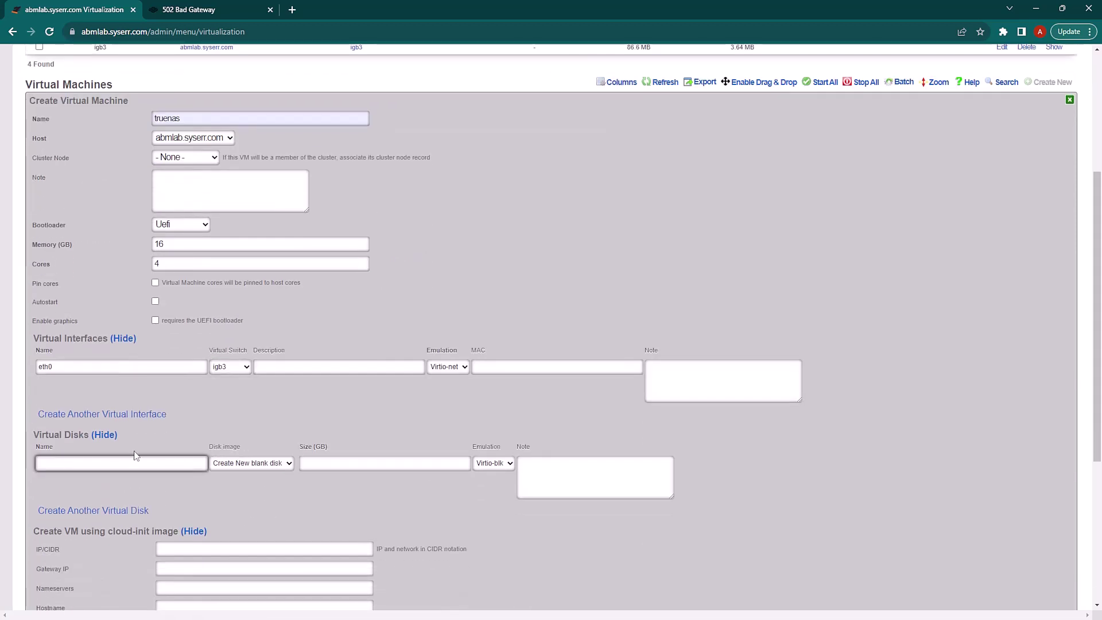
pyautogui.write('disk')
pyautogui.click(345, 464)
pyautogui.write('0')
pyautogui.scroll(-1, 344, 465)
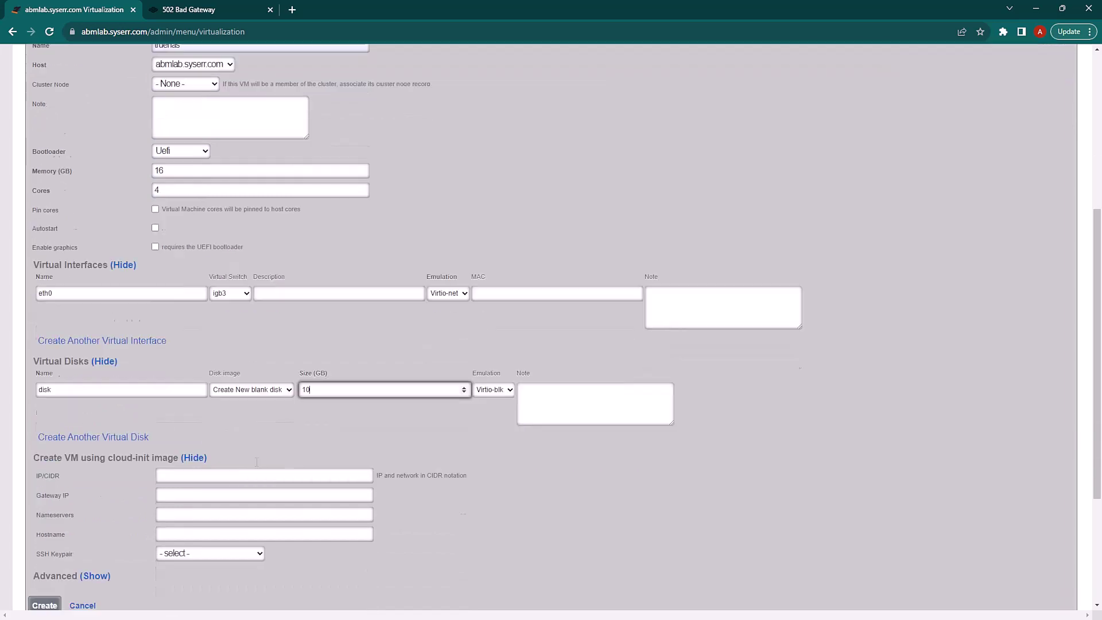
pyautogui.scroll(-2, 215, 482)
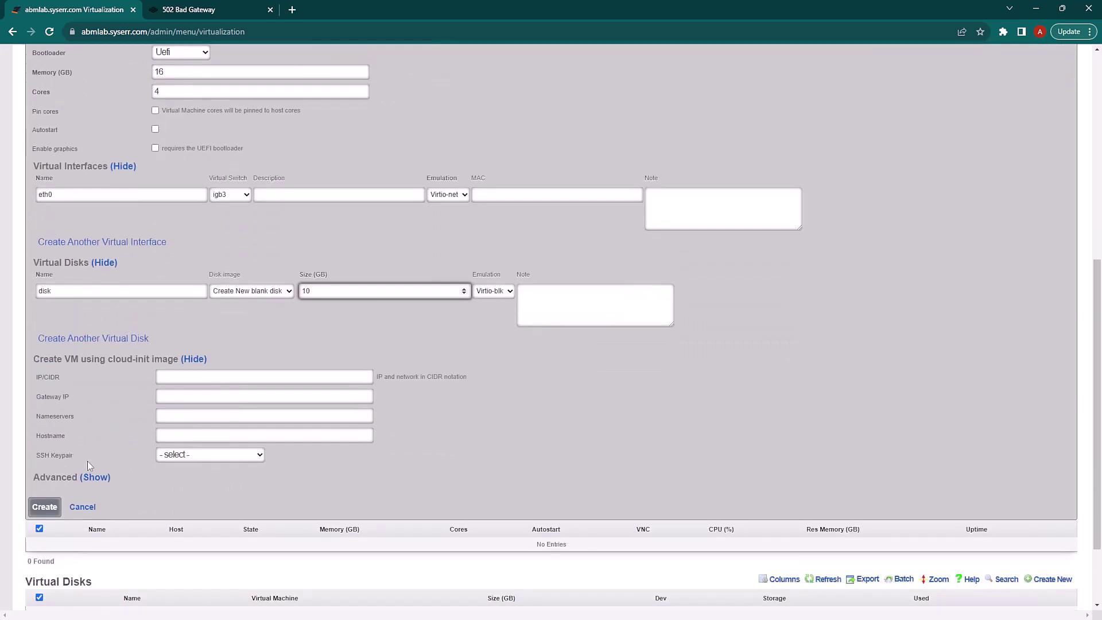
pyautogui.click(44, 507)
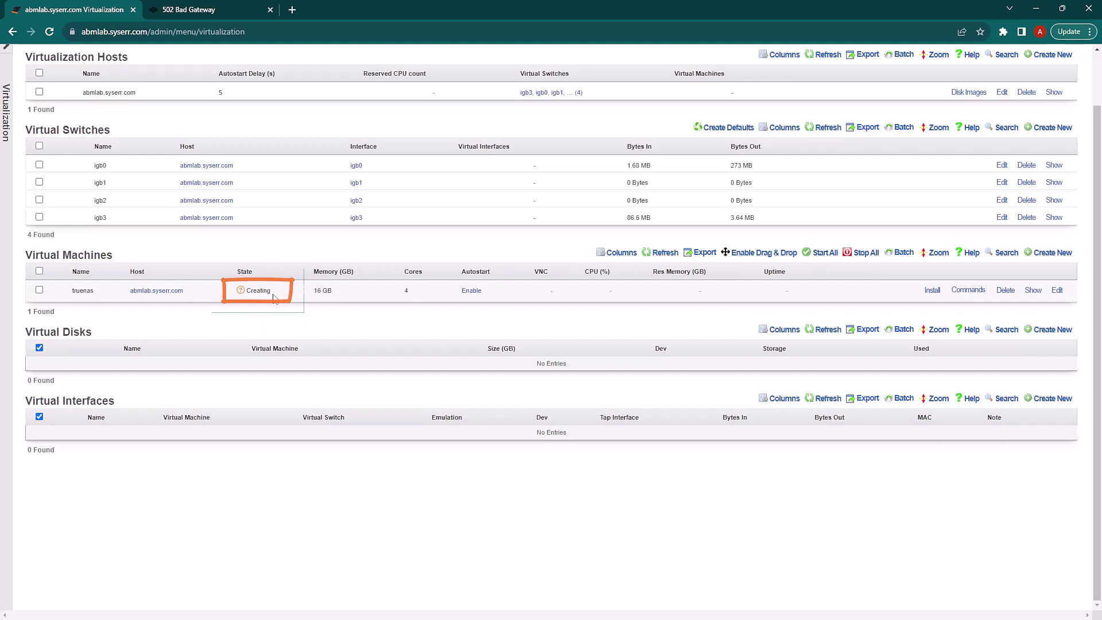
# Step: Install the TrueNAS-SCALE-22.12.3.3.iso image on the truenas VM
pyautogui.click(931, 289)
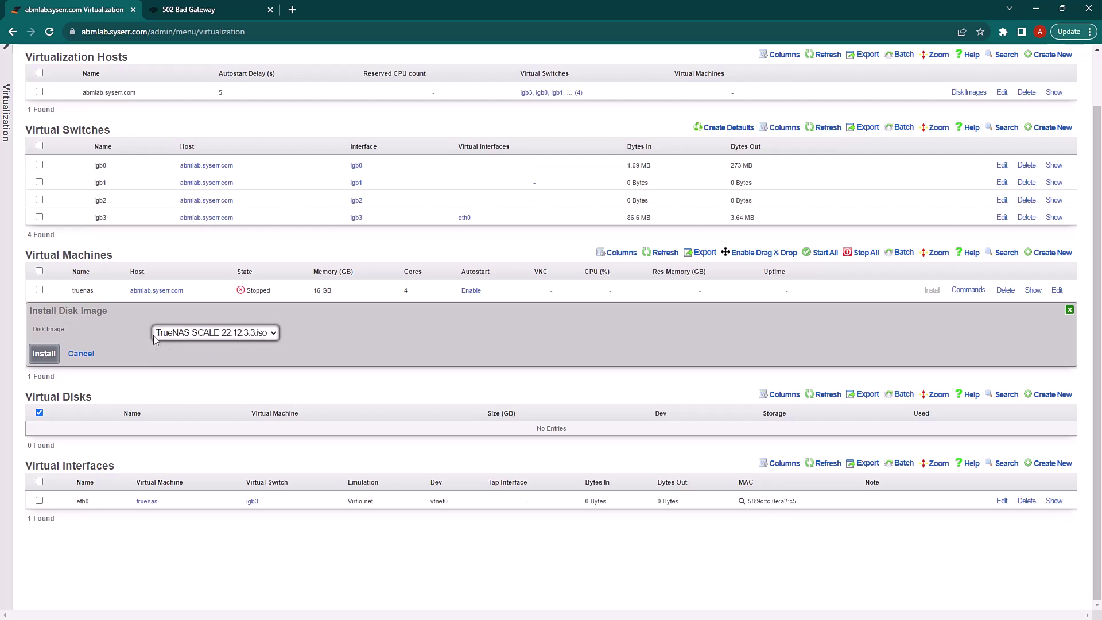
pyautogui.click(45, 356)
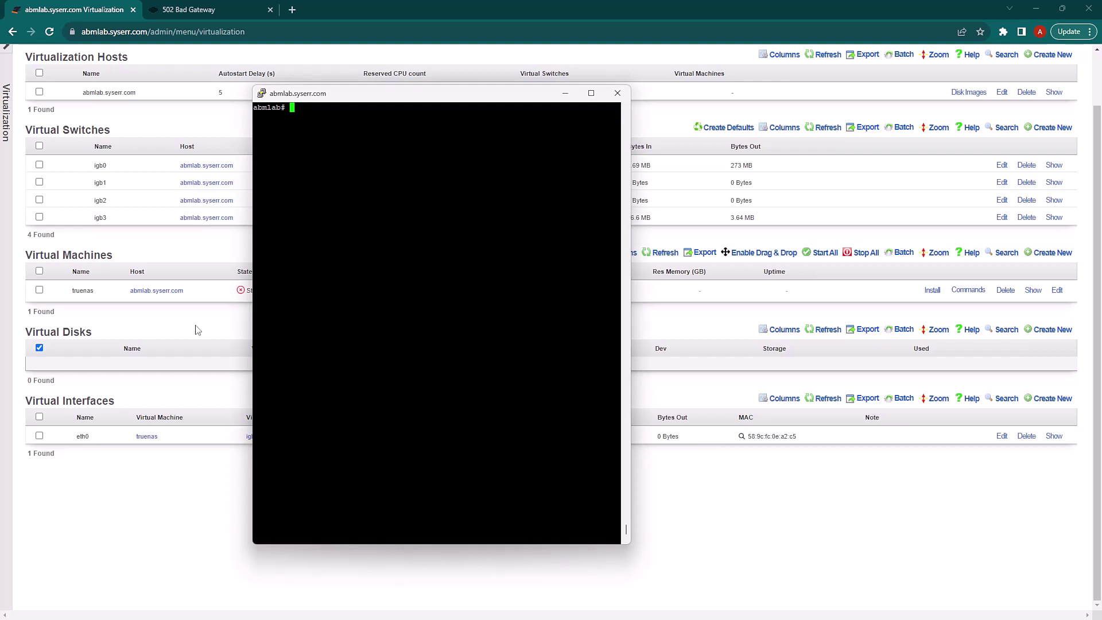
pyautogui.write('vm conso')
pyautogui.write('le truenas')
# Step: Run 'vm console truenas' to attach to the VM's serial console
pyautogui.press('Return')
pyautogui.press('Return')
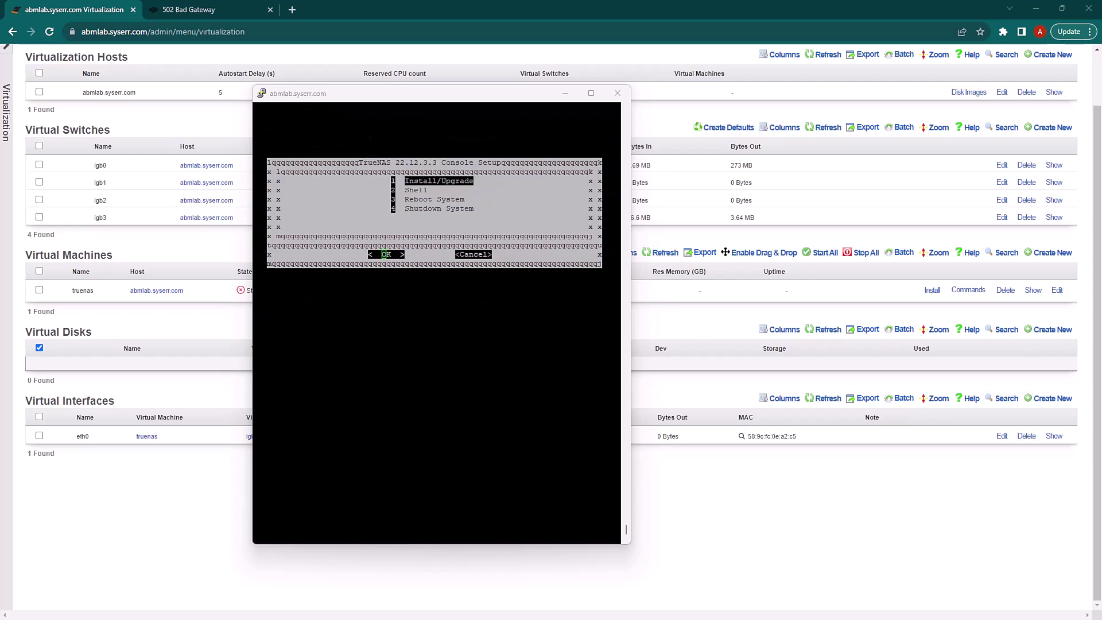
# Step: Install TrueNAS onto vda, erasing the drive, and set the admin password
pyautogui.click(539, 397)
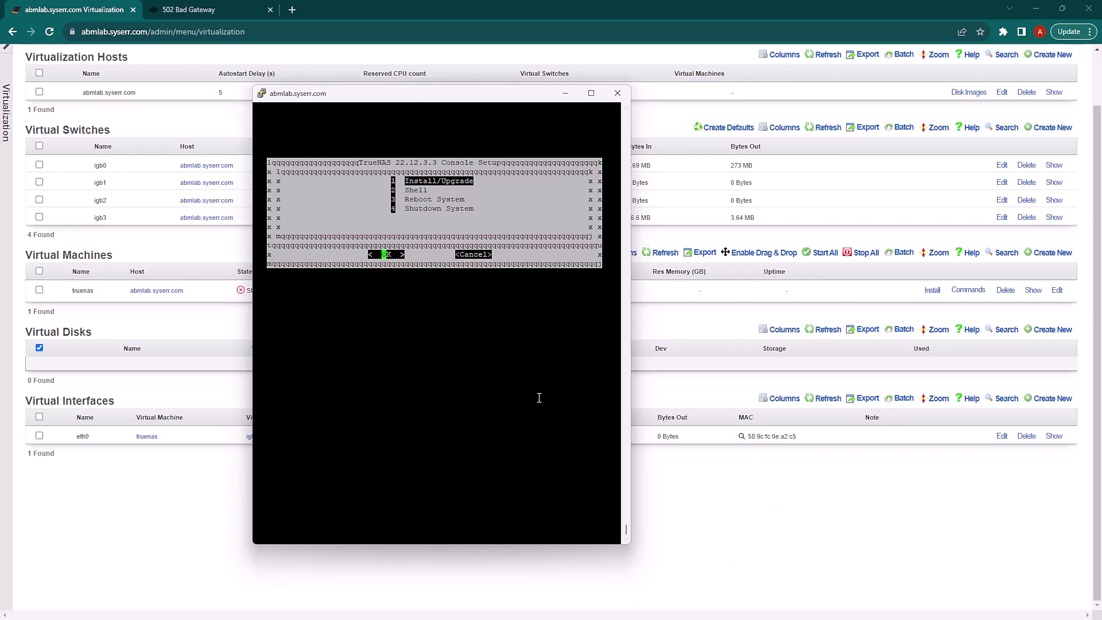
pyautogui.press('Return')
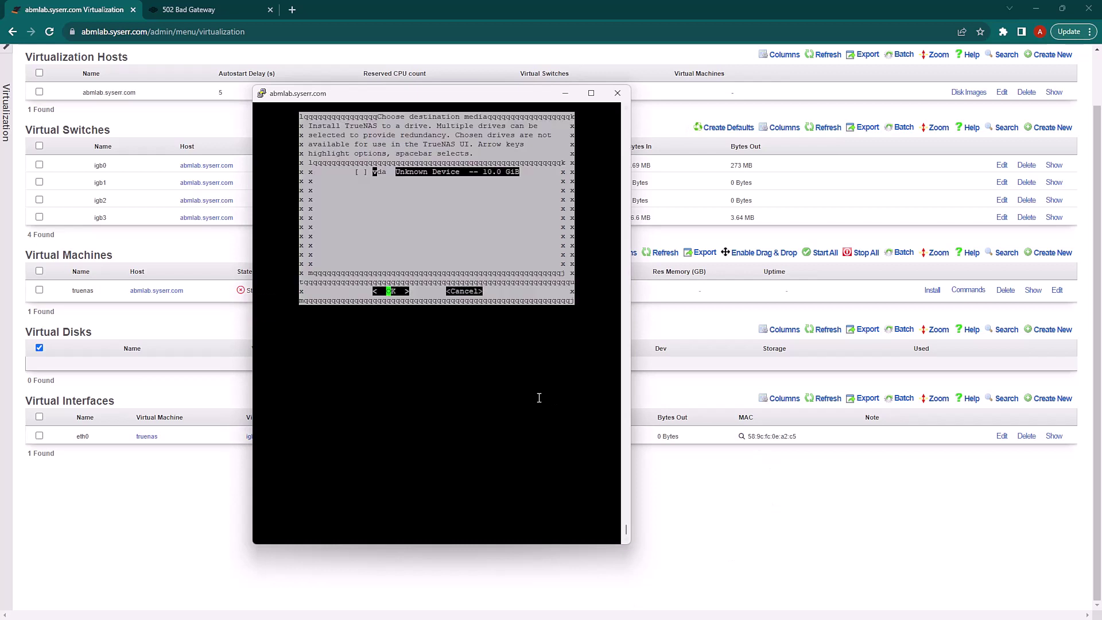
pyautogui.press('space')
pyautogui.press('Return')
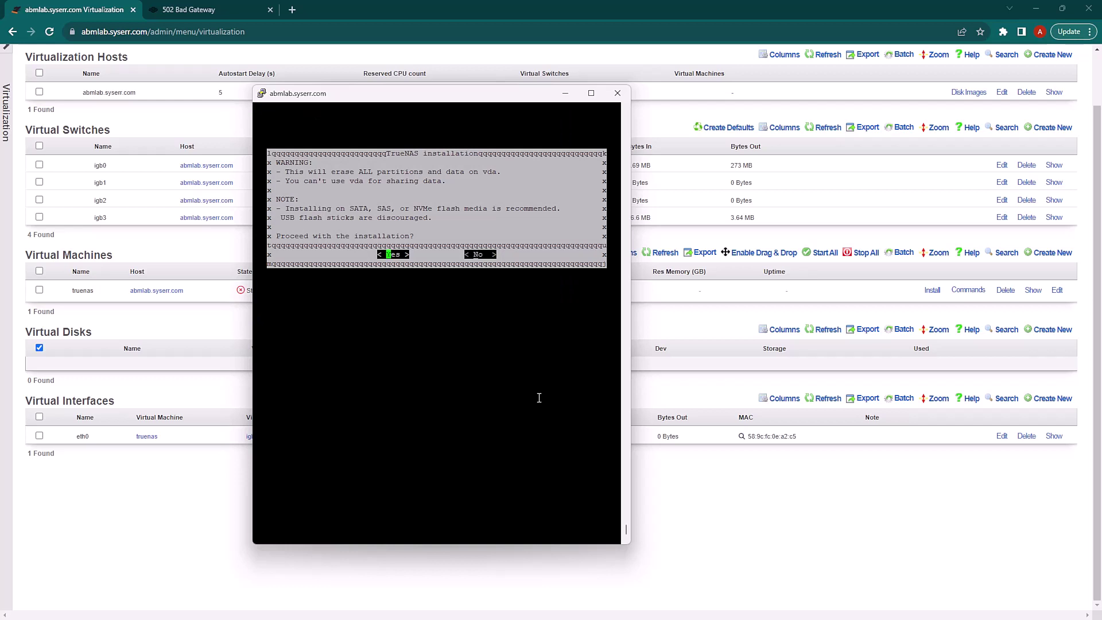
pyautogui.press('Return')
pyautogui.press('Return')
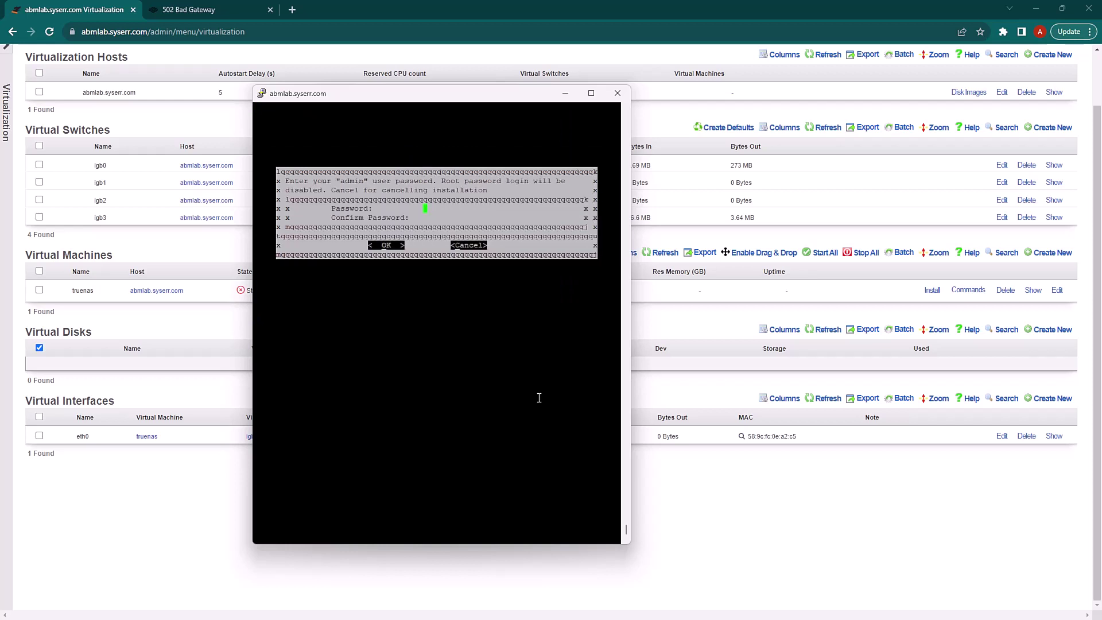
pyautogui.write('****')
pyautogui.write('*******')
pyautogui.press('Return')
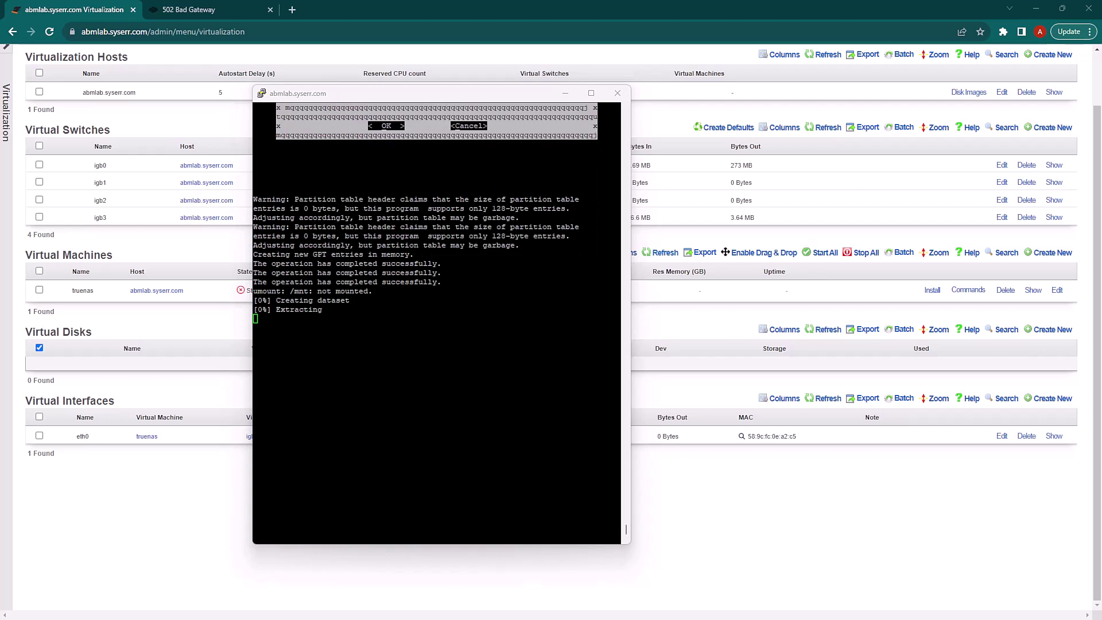
pyautogui.moveTo(486, 97); pyautogui.dragTo(611, 117)
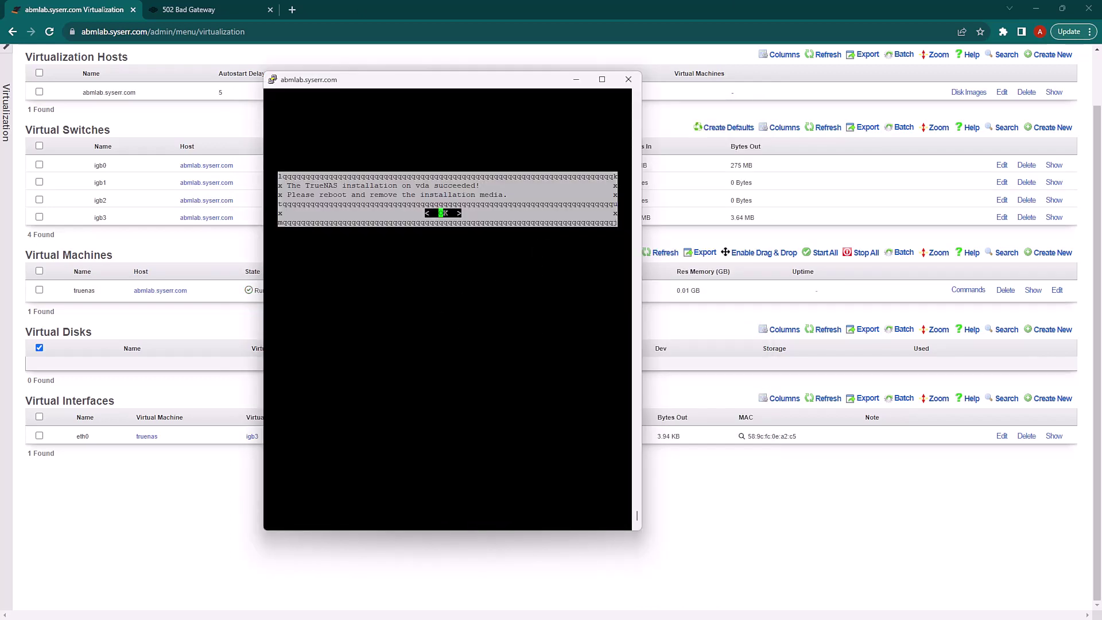
# Step: Dismiss the success message and choose Reboot System from the Console Setup menu
pyautogui.click(482, 321)
pyautogui.press('Return')
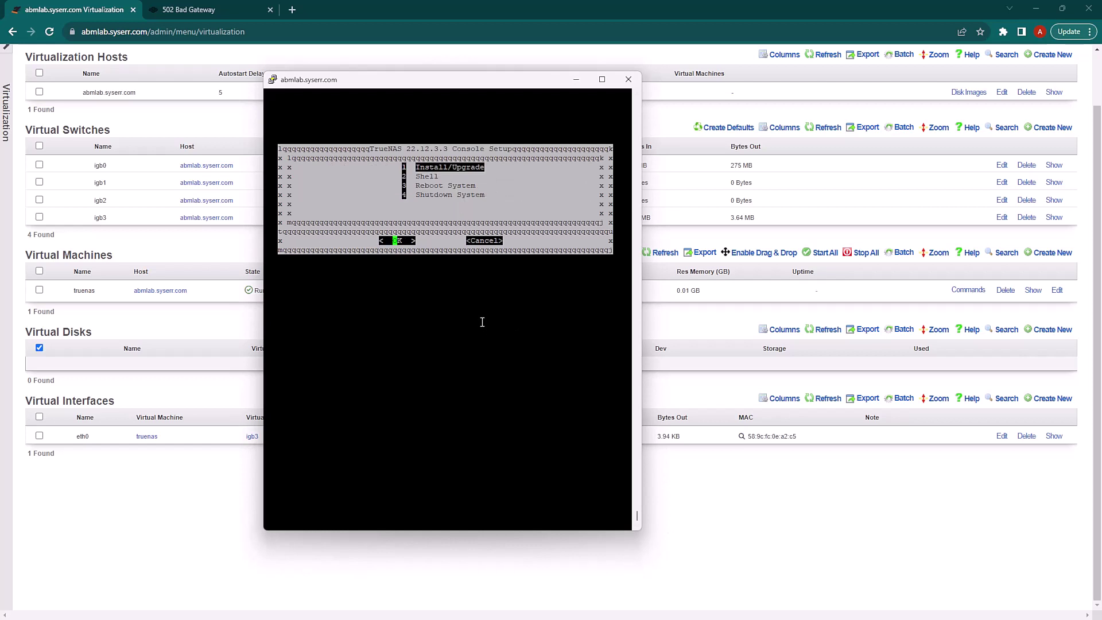
pyautogui.press('Down')
pyautogui.press('Down')
pyautogui.press('Return')
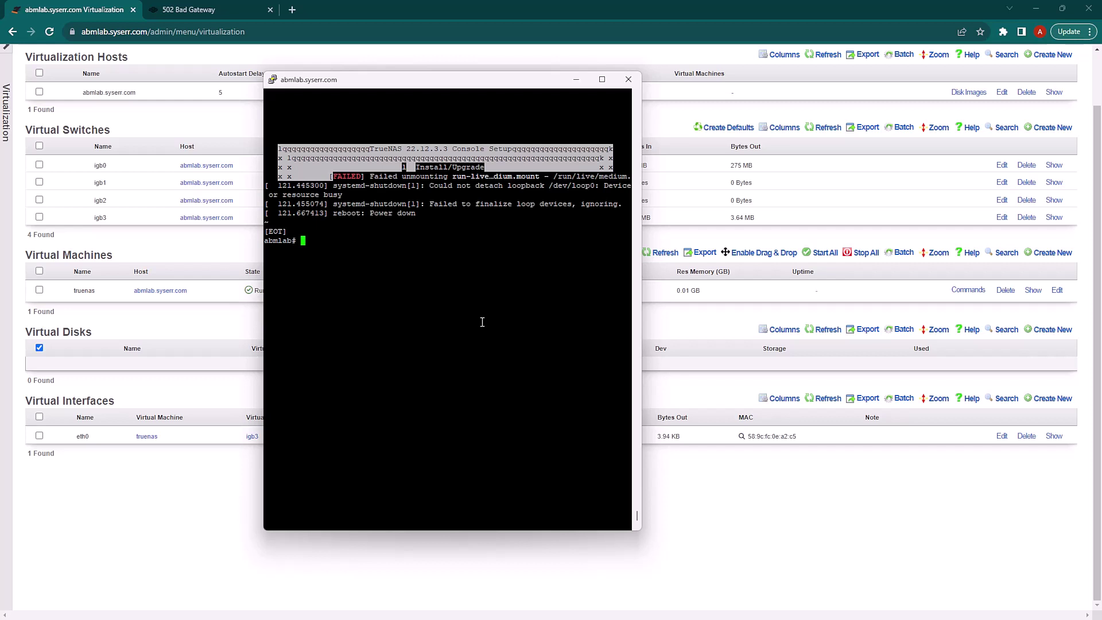
pyautogui.write('cd /zro')
pyautogui.write('ot/bhyve')
pyautogui.write('/truen')
pyautogui.write('as')
# Step: Go to /zroot/bhyve/truenas, list its files and open truenas.conf in vim
pyautogui.press('Return')
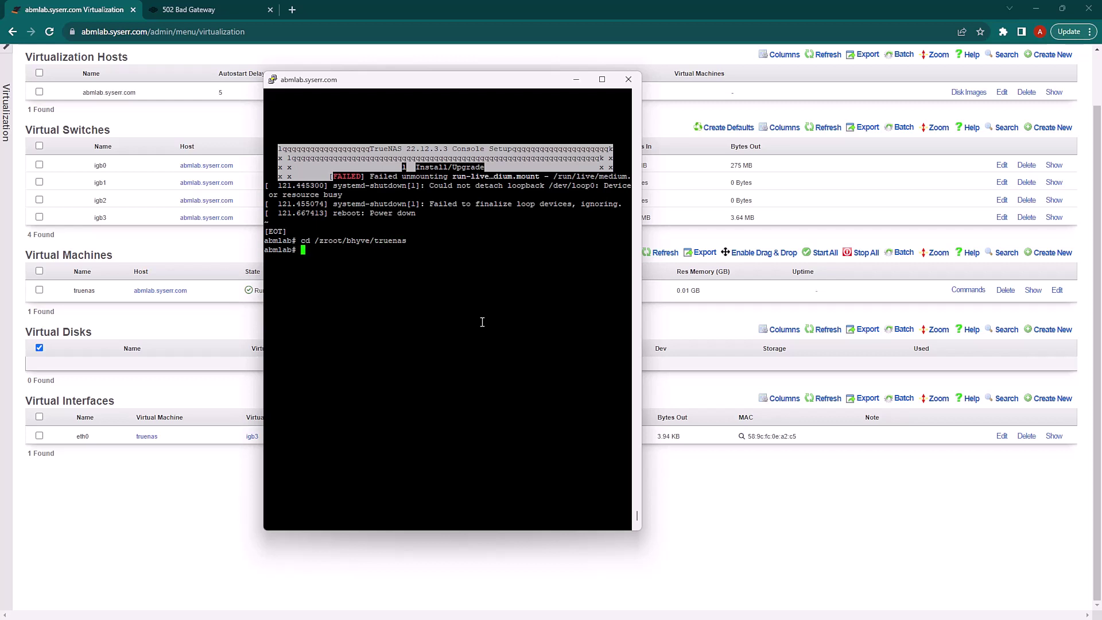
pyautogui.write('ls')
pyautogui.press('Return')
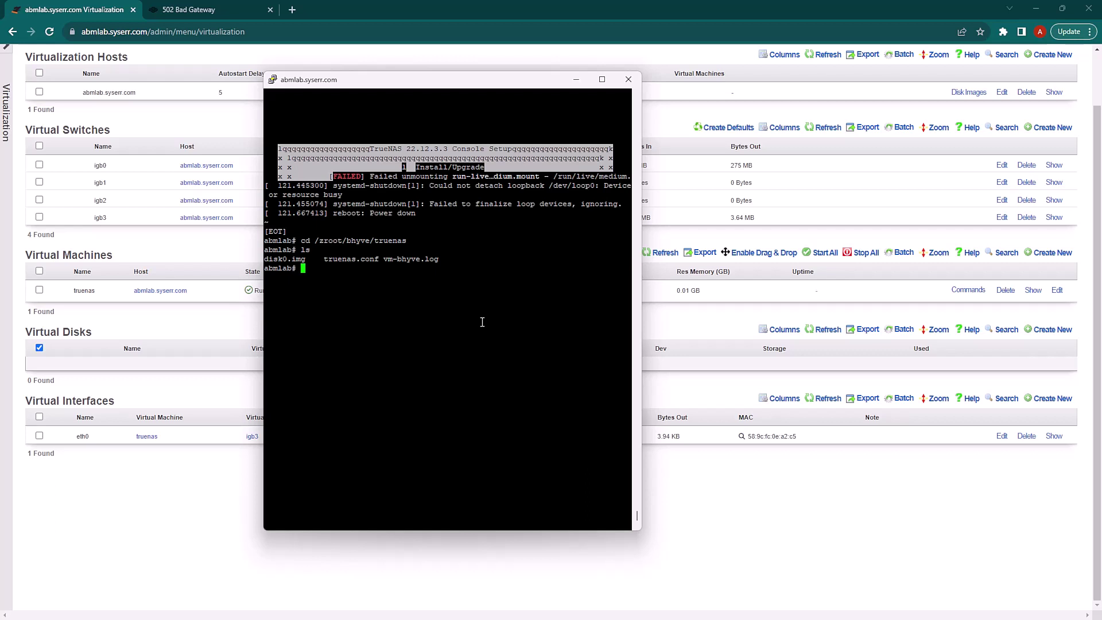
pyautogui.write('vim t')
pyautogui.write('ruenas.conf')
pyautogui.press('Return')
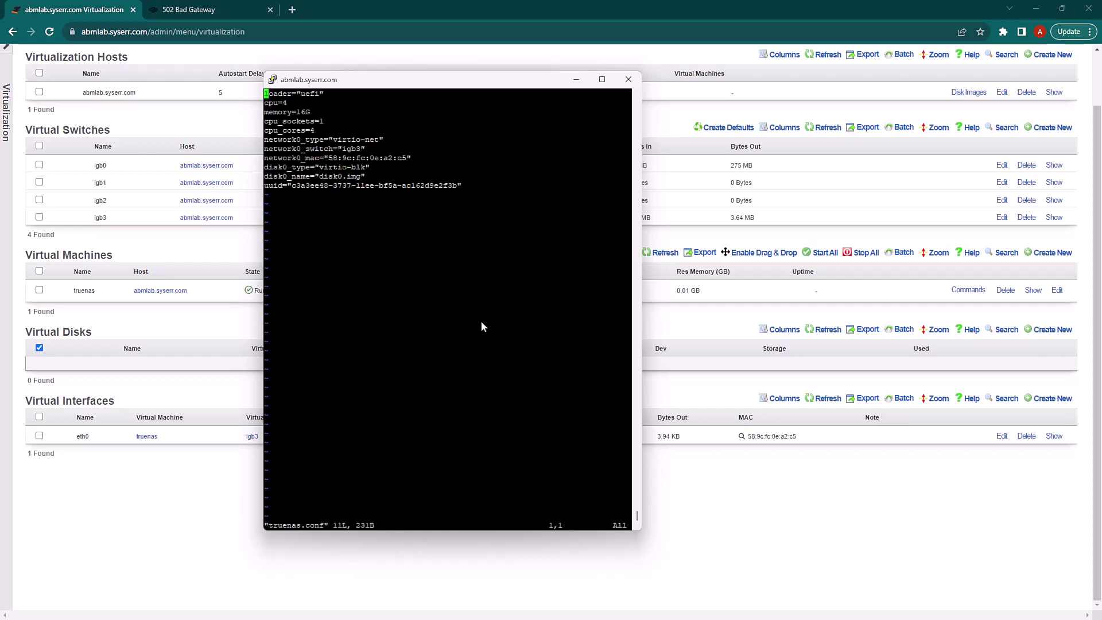
# Step: Insert disk1 lines above uid passing /dev/ada0 as ahci-hd, sectorsize 512, and save
pyautogui.press('Down')
pyautogui.press('Down')
pyautogui.press('Down')
pyautogui.press('Down')
pyautogui.press('Down')
pyautogui.press('Down')
pyautogui.press('Down')
pyautogui.press('i')
pyautogui.press('Return')
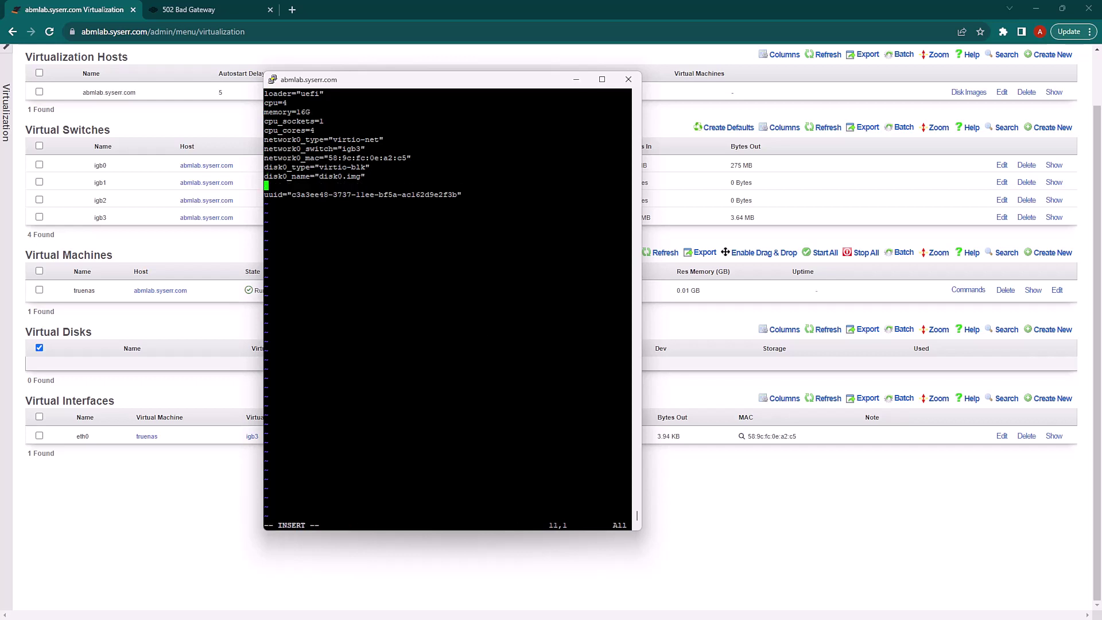
pyautogui.write('d')
pyautogui.write('isk1_dev')
pyautogui.write('="custom"')
pyautogui.press('Return')
pyautogui.write('disk1_opts')
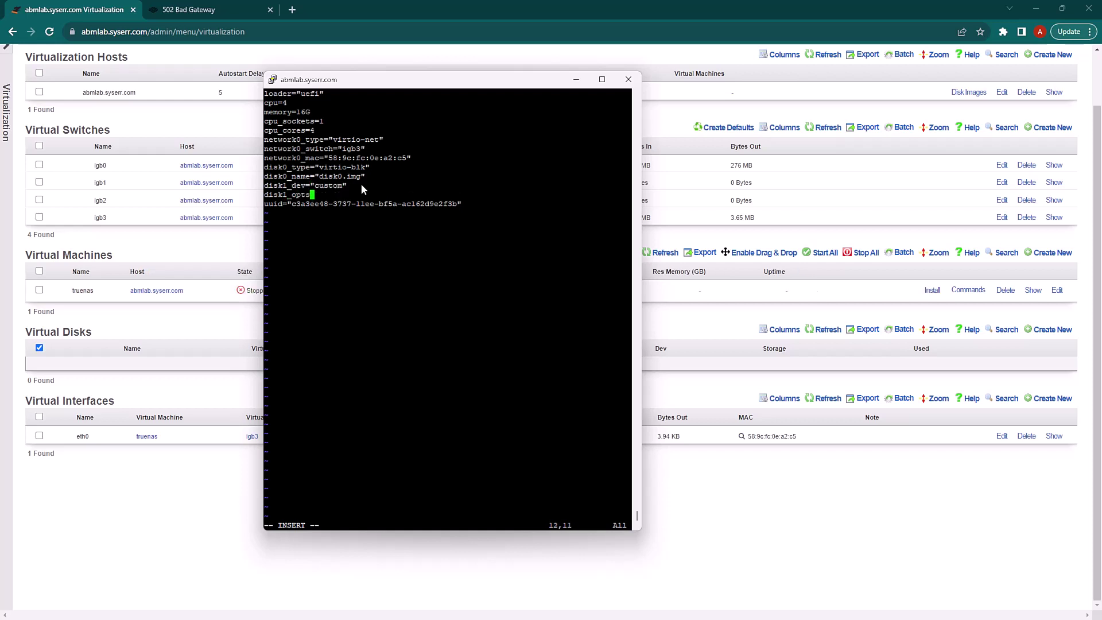
pyautogui.write('="sectorsize=512"')
pyautogui.press('Return')
pyautogui.write('dis')
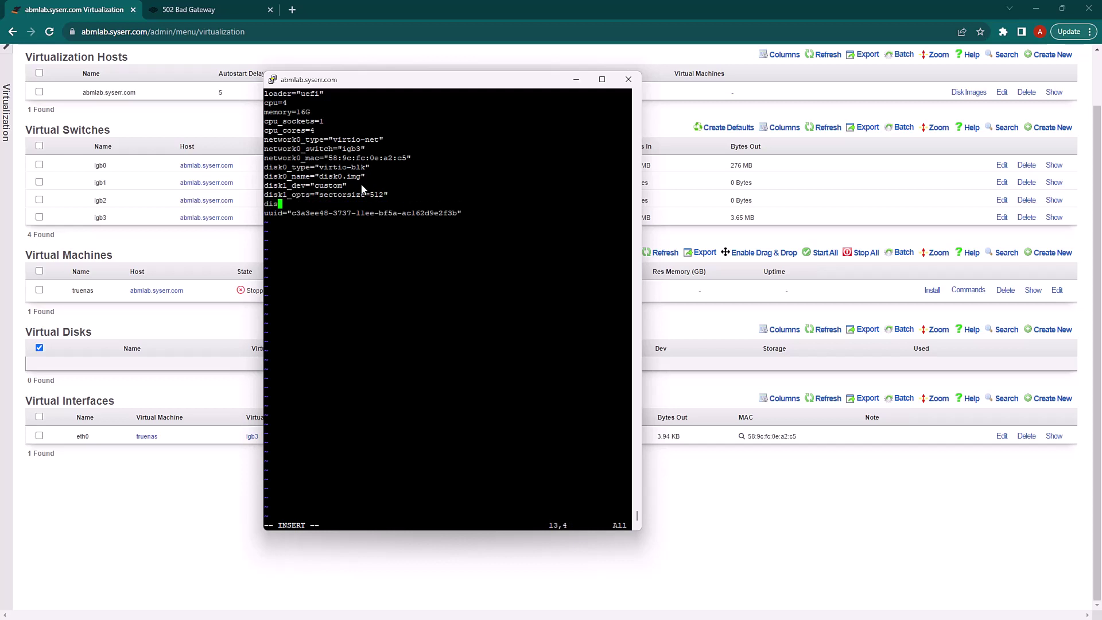
pyautogui.write('k1_type="ahci-hd"')
pyautogui.press('Return')
pyautogui.write('disk1_name="/dev/ada')
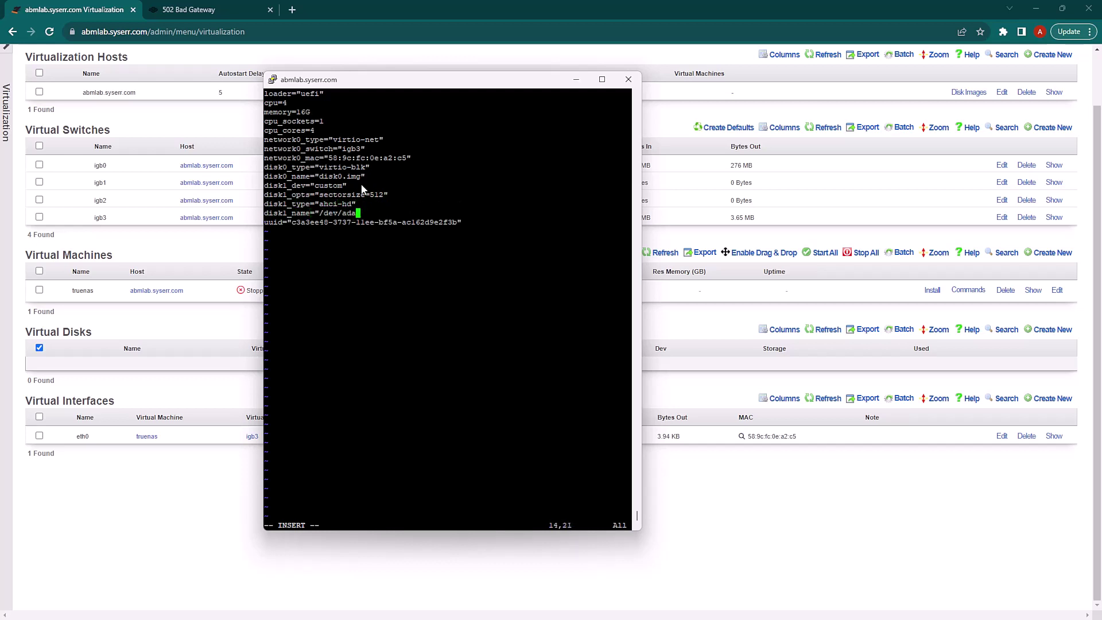
pyautogui.write('0"')
pyautogui.press('Escape')
pyautogui.write(':wq!')
pyautogui.press('Return')
pyautogui.write('vm start true')
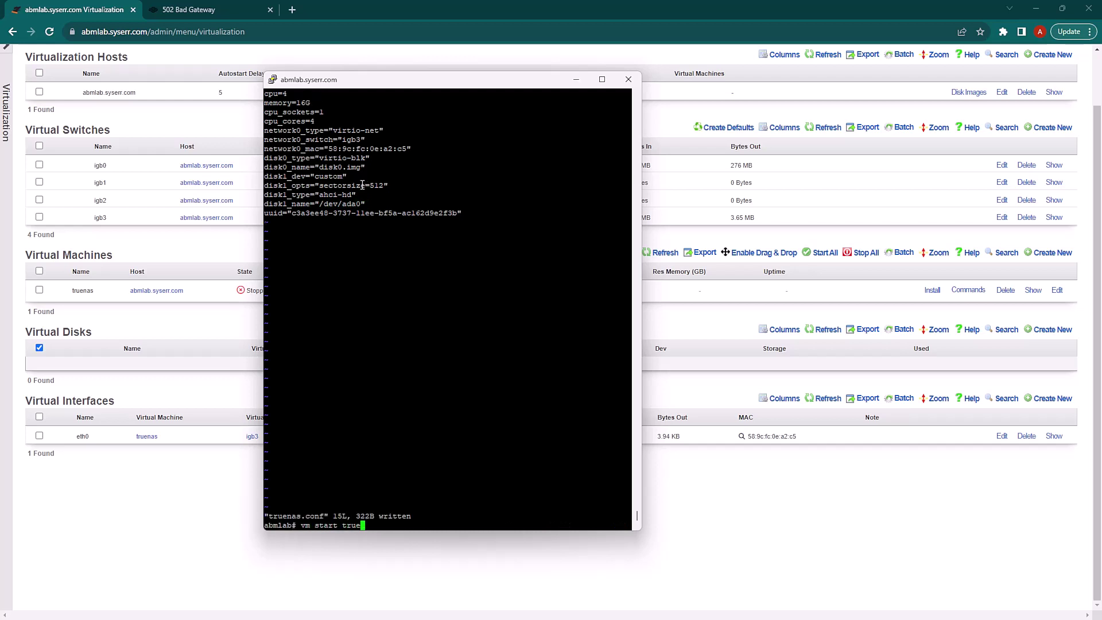
pyautogui.write('nas')
# Step: Run 'vm start truenas' and 'vm console truenas' to boot into the setup menu
pyautogui.press('Return')
pyautogui.write('vm conso')
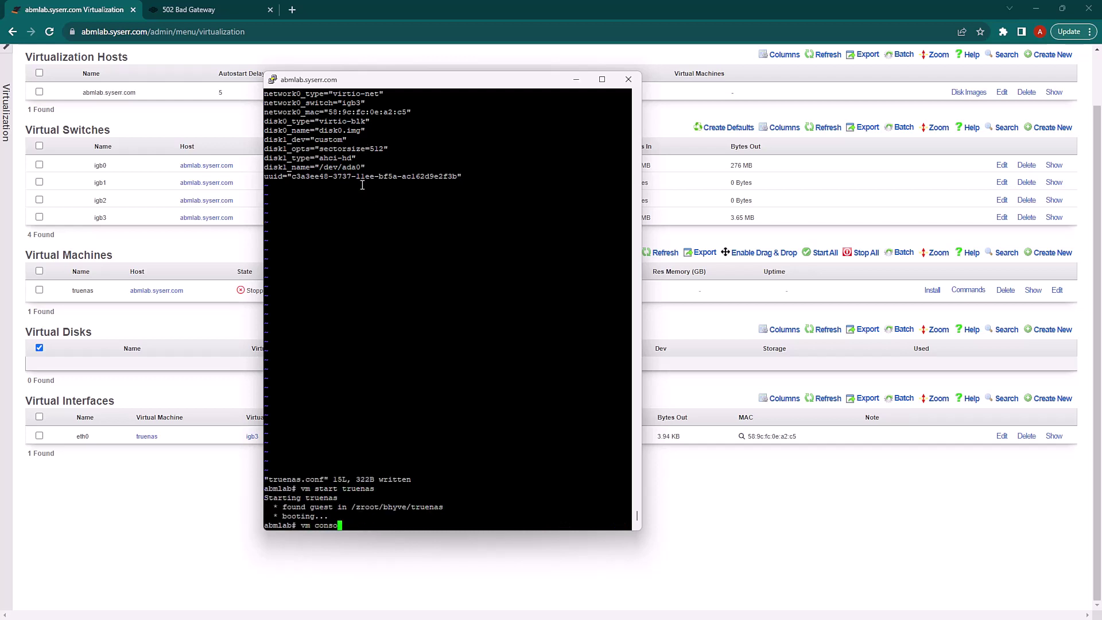
pyautogui.write('le truenas')
pyautogui.press('Return')
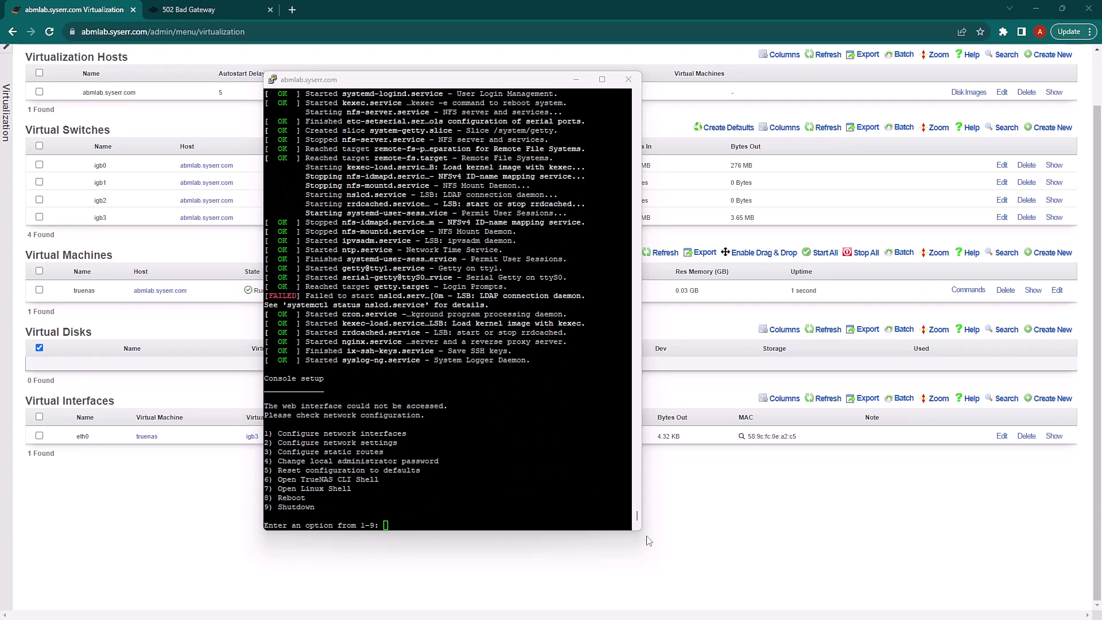
# Step: Edit interface enp0s6 and set IPv4 DHCP to No
pyautogui.click(480, 388)
pyautogui.write('1')
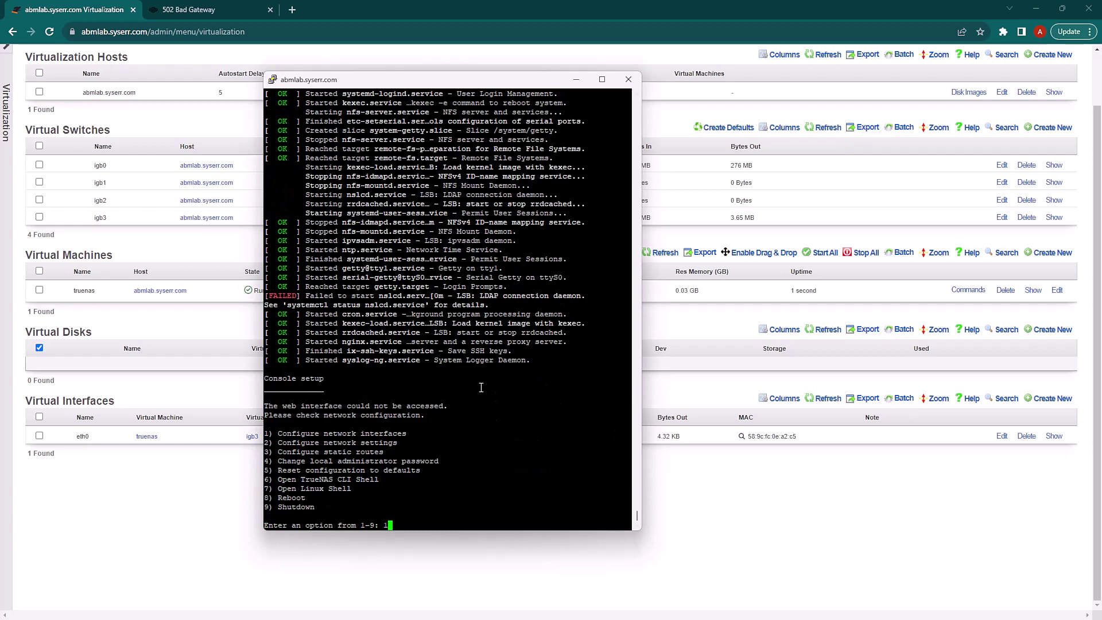
pyautogui.press('Return')
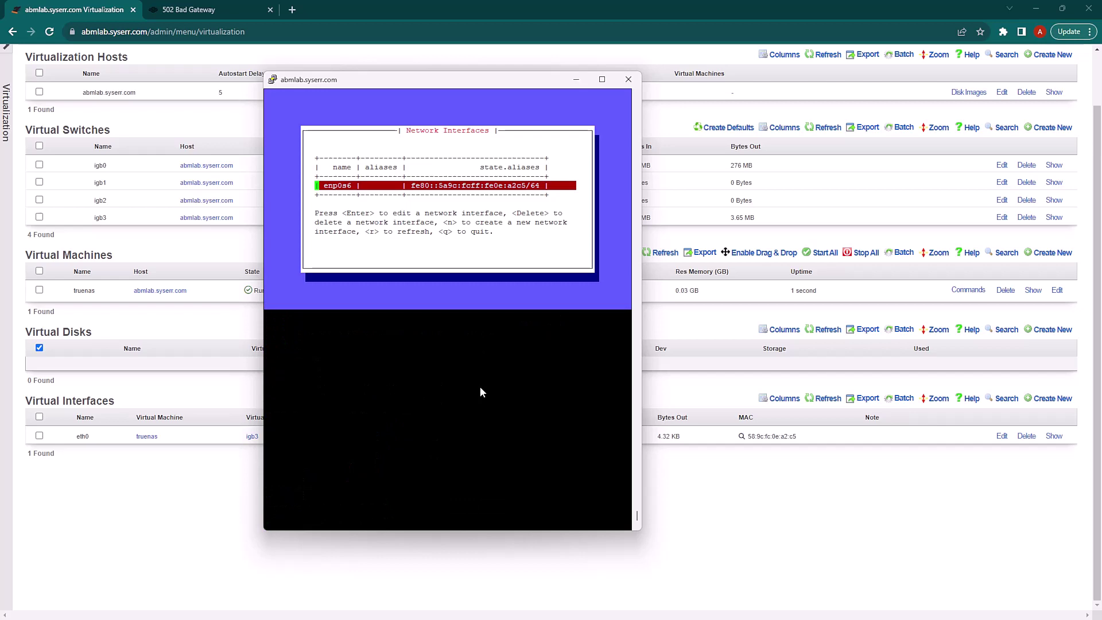
pyautogui.press('Return')
pyautogui.press('Down')
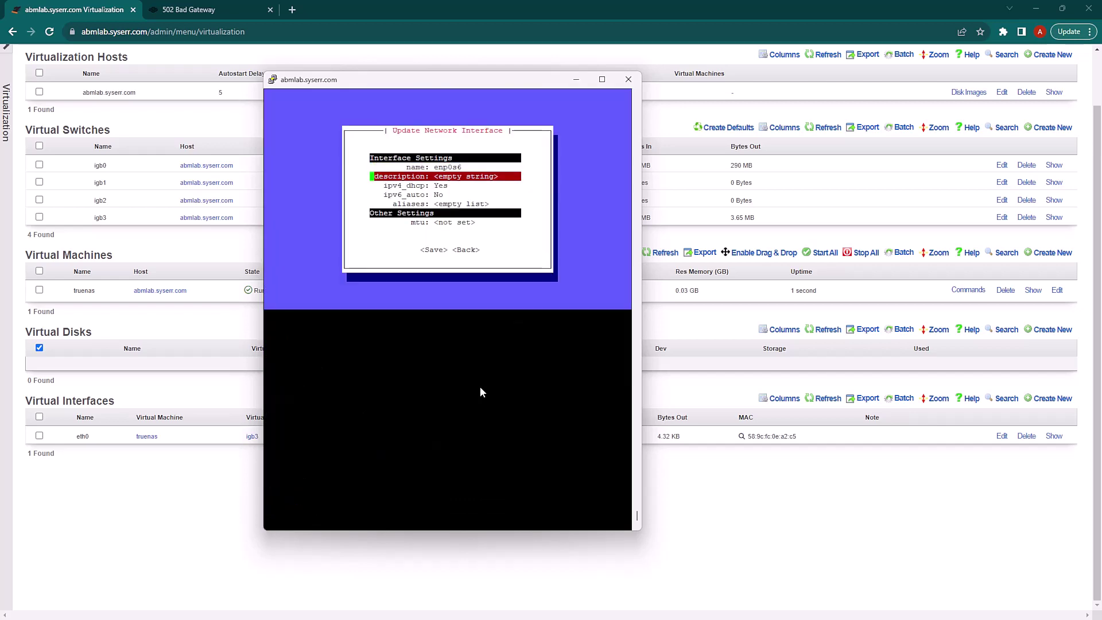
pyautogui.press('Down')
pyautogui.press('Return')
pyautogui.press('Down')
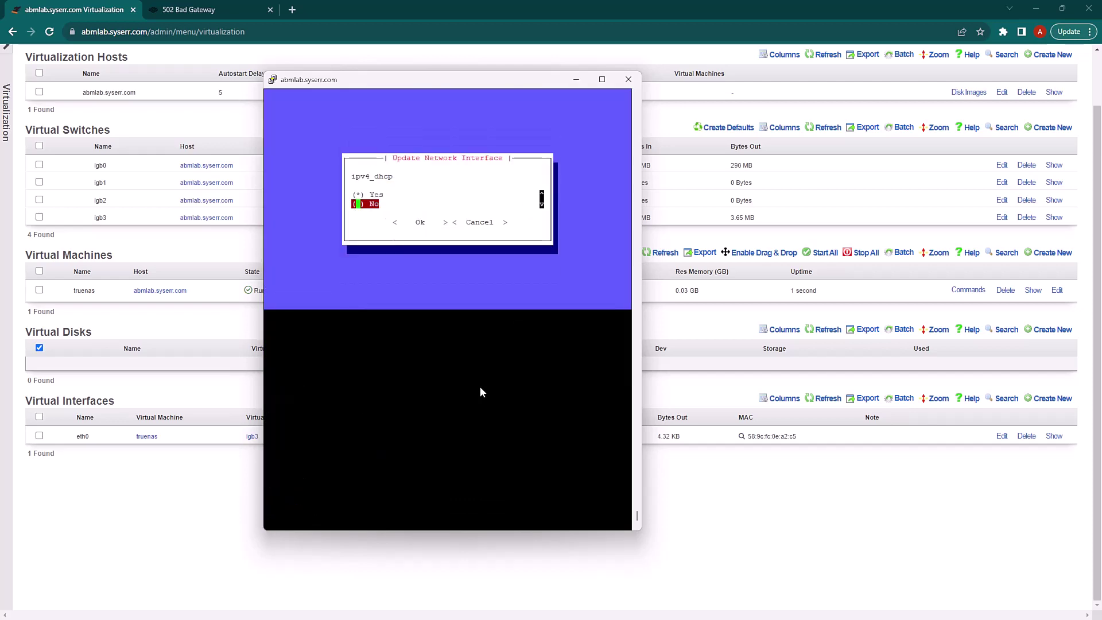
pyautogui.press('Return')
# Step: Add the static alias 192.168.5.9/24 and save the interface settings
pyautogui.press('Down')
pyautogui.press('Down')
pyautogui.press('Return')
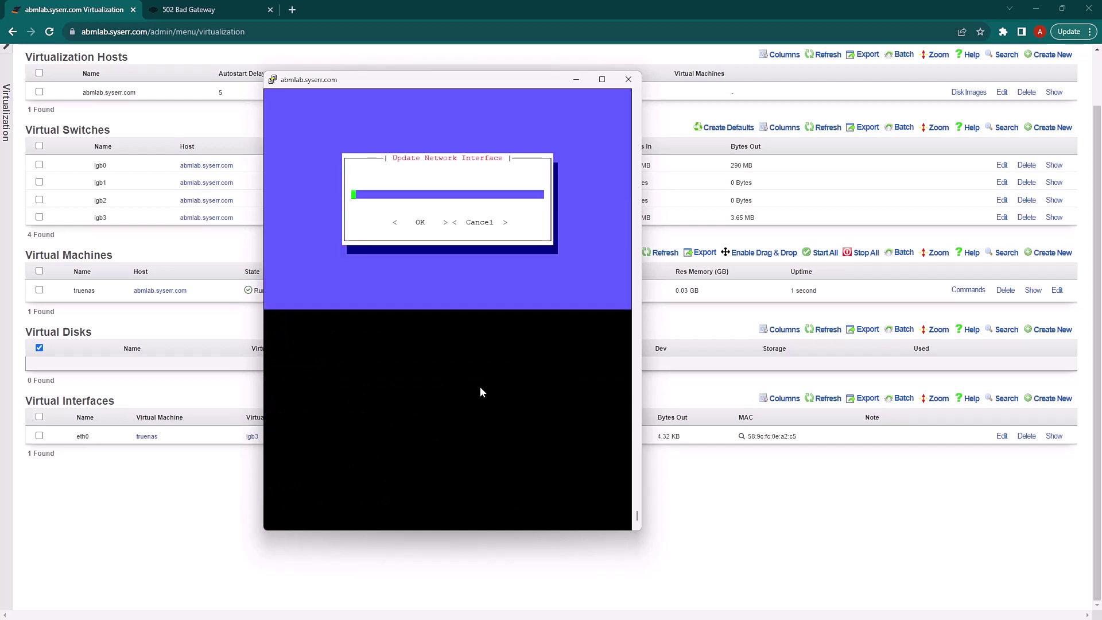
pyautogui.write('192.168')
pyautogui.write('.5.9/24')
pyautogui.press('Tab')
pyautogui.press('Return')
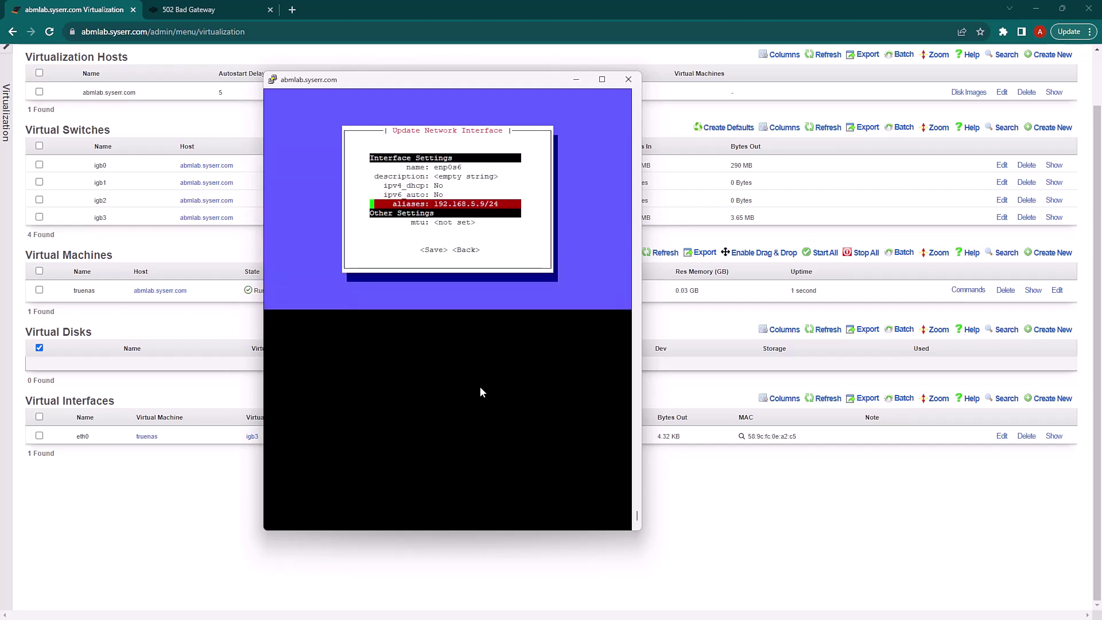
pyautogui.press('Down')
pyautogui.press('Tab')
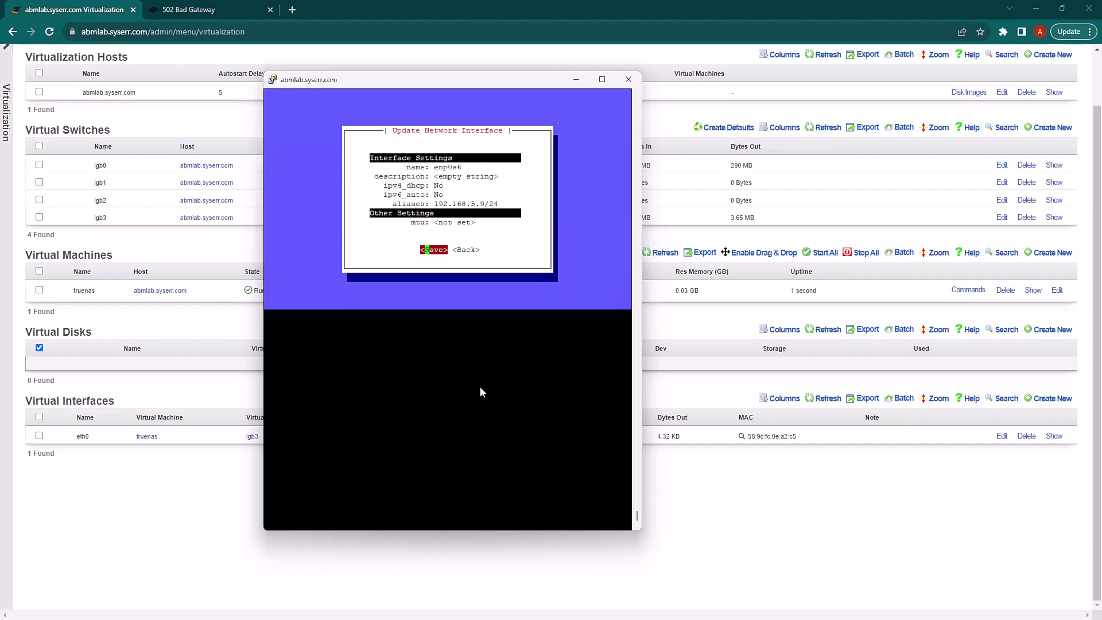
pyautogui.press('Return')
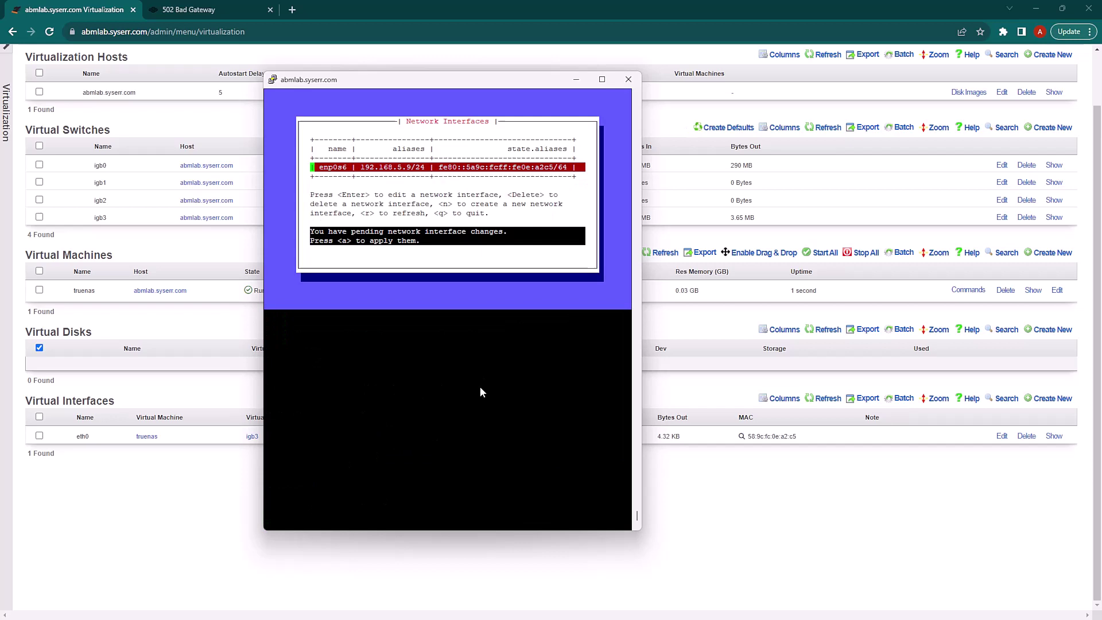
# Step: Apply and persist the interface changes, then return to the setup menu
pyautogui.press('a')
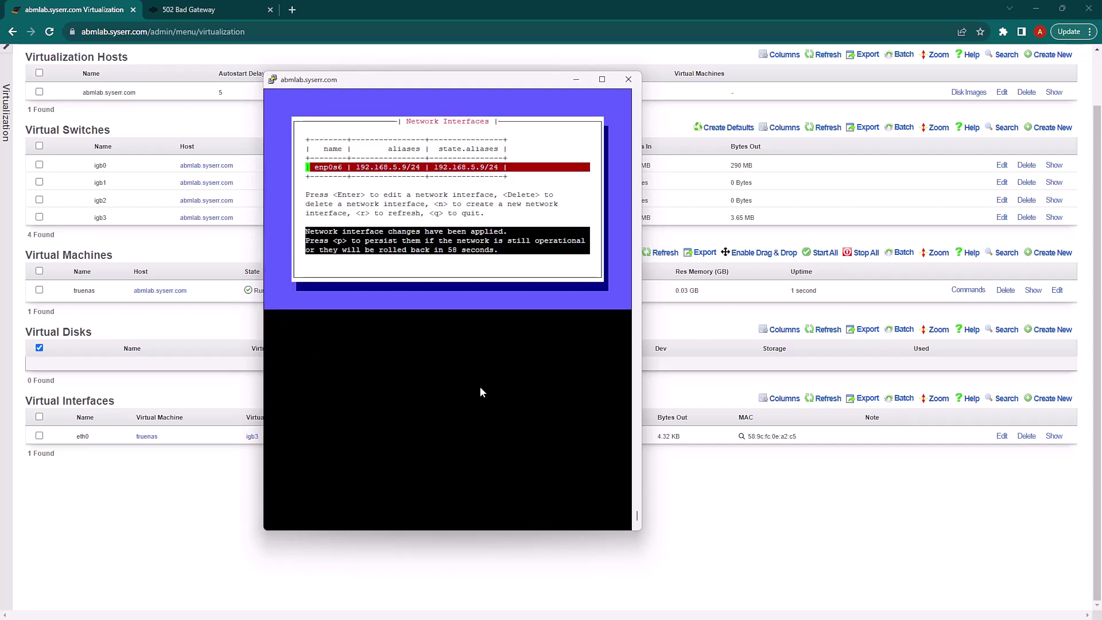
pyautogui.press('p')
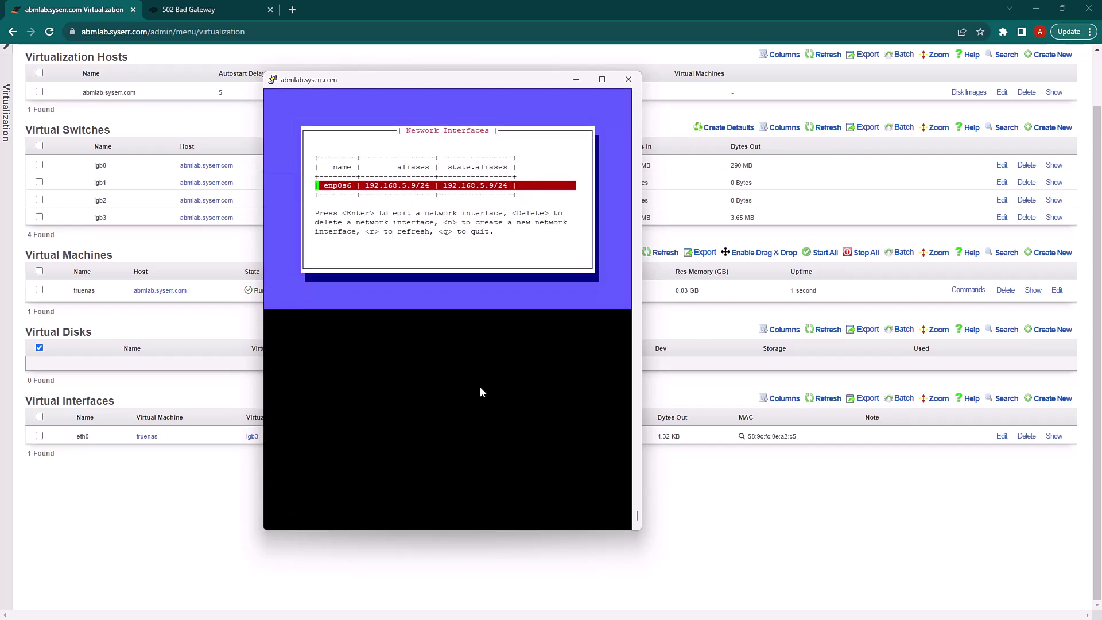
pyautogui.press('q')
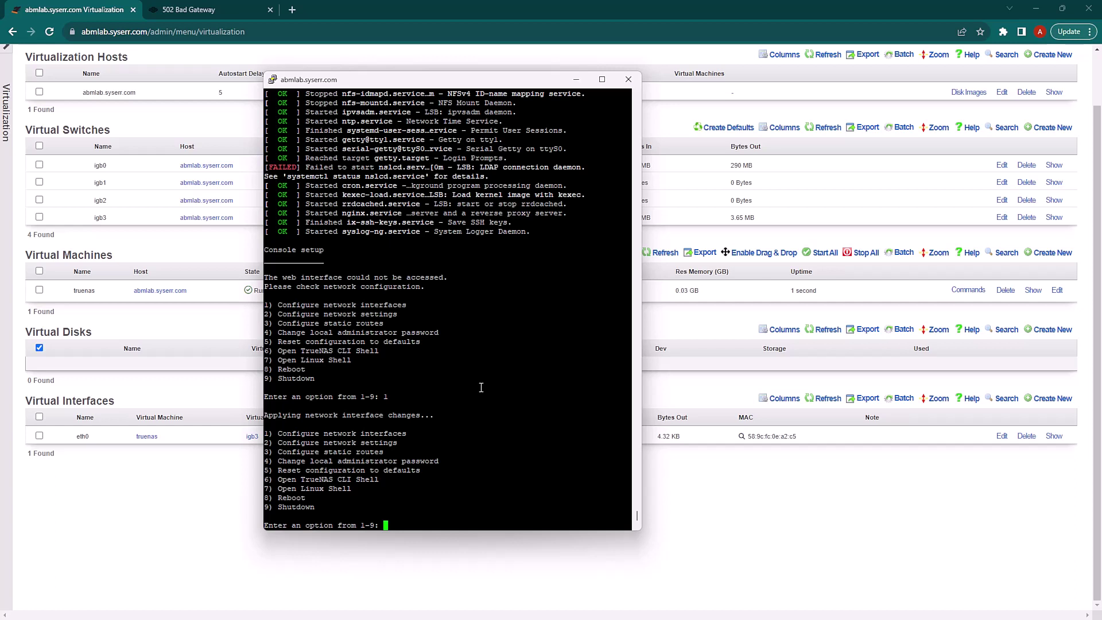
pyautogui.write('2')
# Step: Set ipv4gateway and nameserver1 to 192.168.5.1 and save the network settings
pyautogui.press('Return')
pyautogui.press('Down')
pyautogui.press('Down')
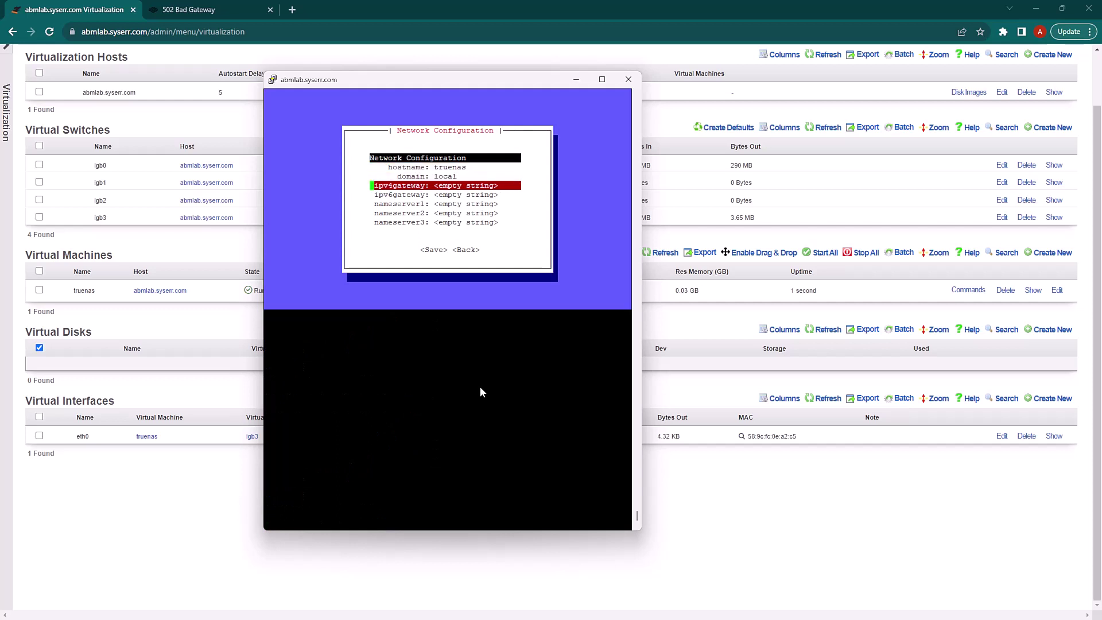
pyautogui.press('Return')
pyautogui.write('192.1')
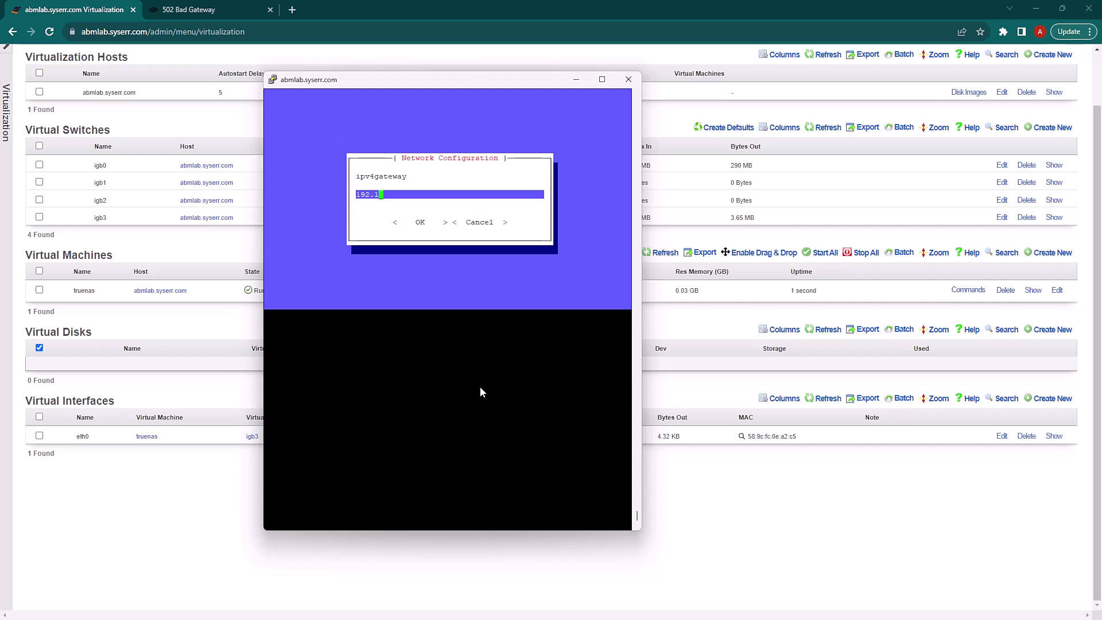
pyautogui.write('68.5.1')
pyautogui.press('Return')
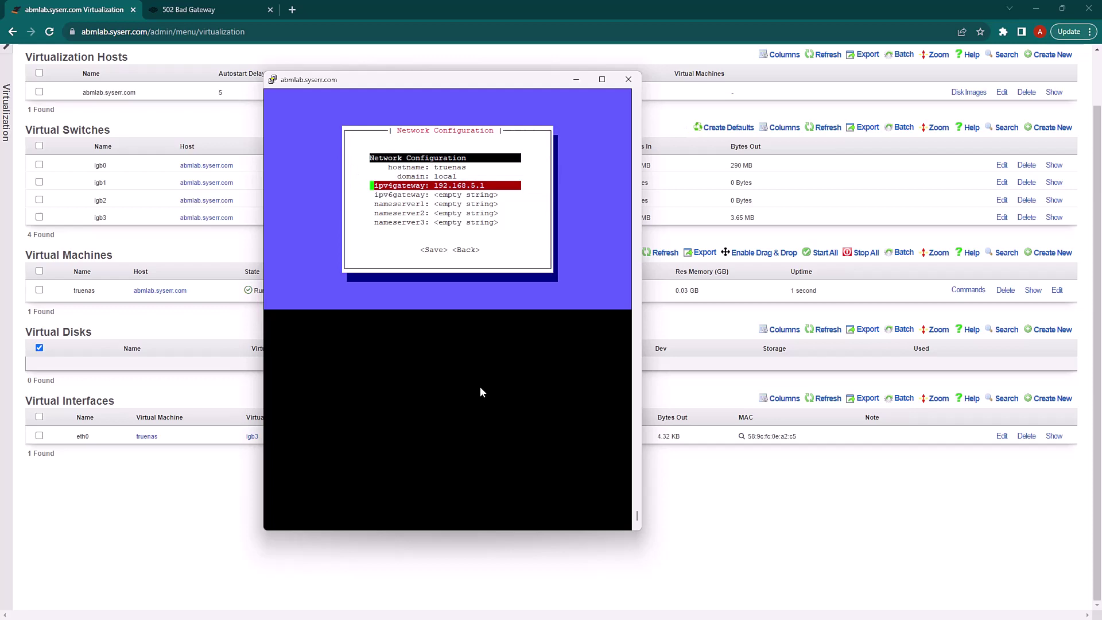
pyautogui.press('Down')
pyautogui.press('Down')
pyautogui.press('Return')
pyautogui.write('192.1')
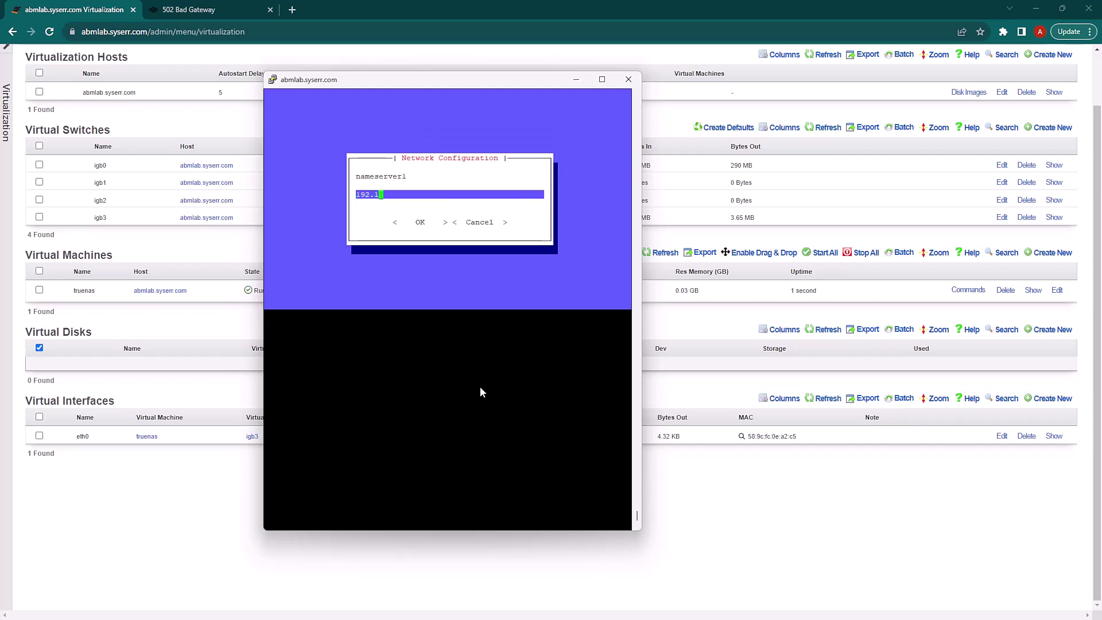
pyautogui.write('68.5.1')
pyautogui.press('Return')
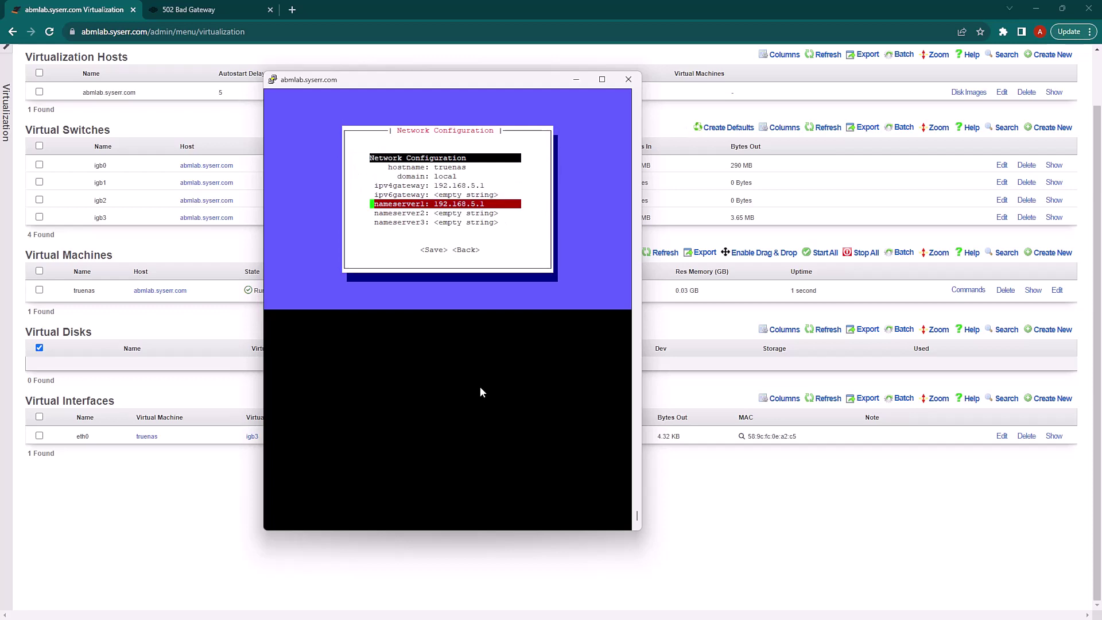
pyautogui.press('Down')
pyautogui.press('Tab')
pyautogui.press('Return')
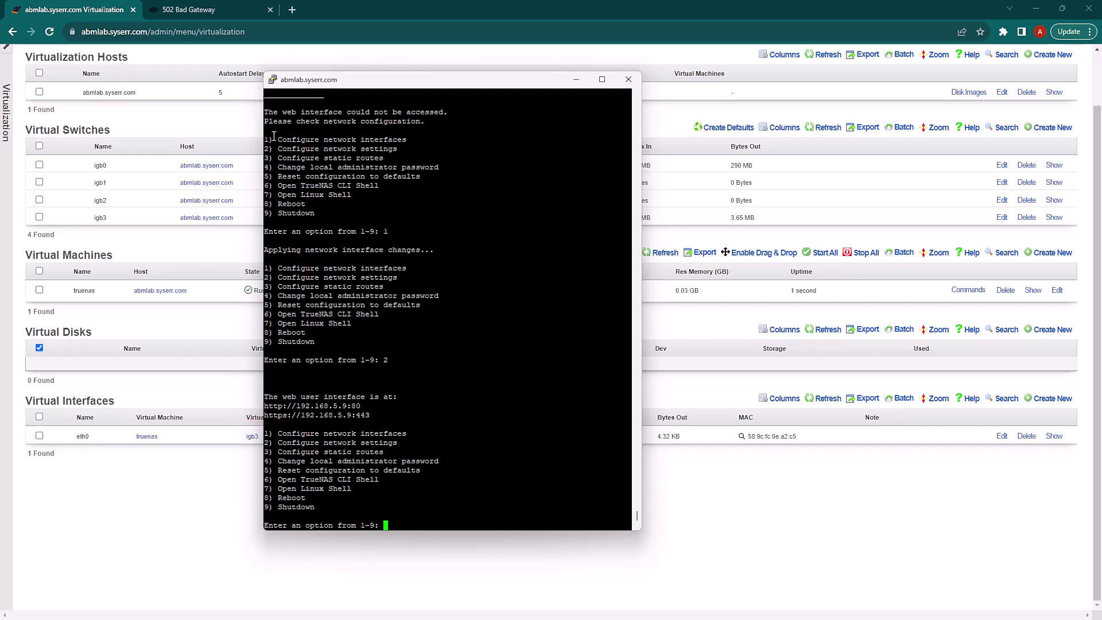
# Step: Reload the TrueNAS tab, sign in as admin, and start Create Pool from the Storage Dashboard
pyautogui.click(218, 11)
pyautogui.click(48, 32)
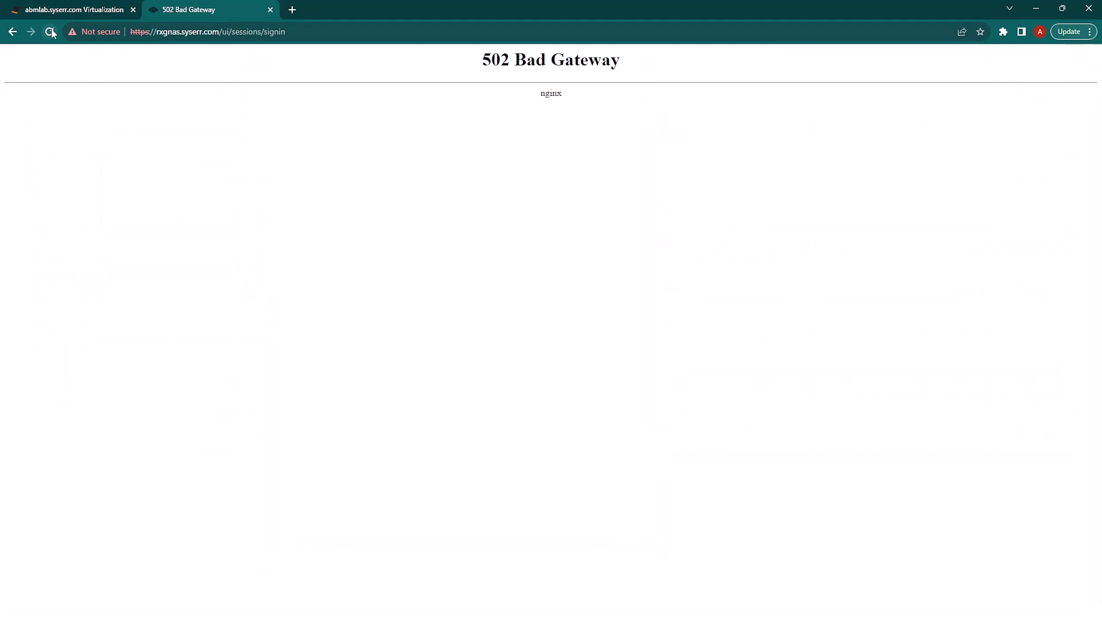
pyautogui.write('admin')
pyautogui.press('Tab')
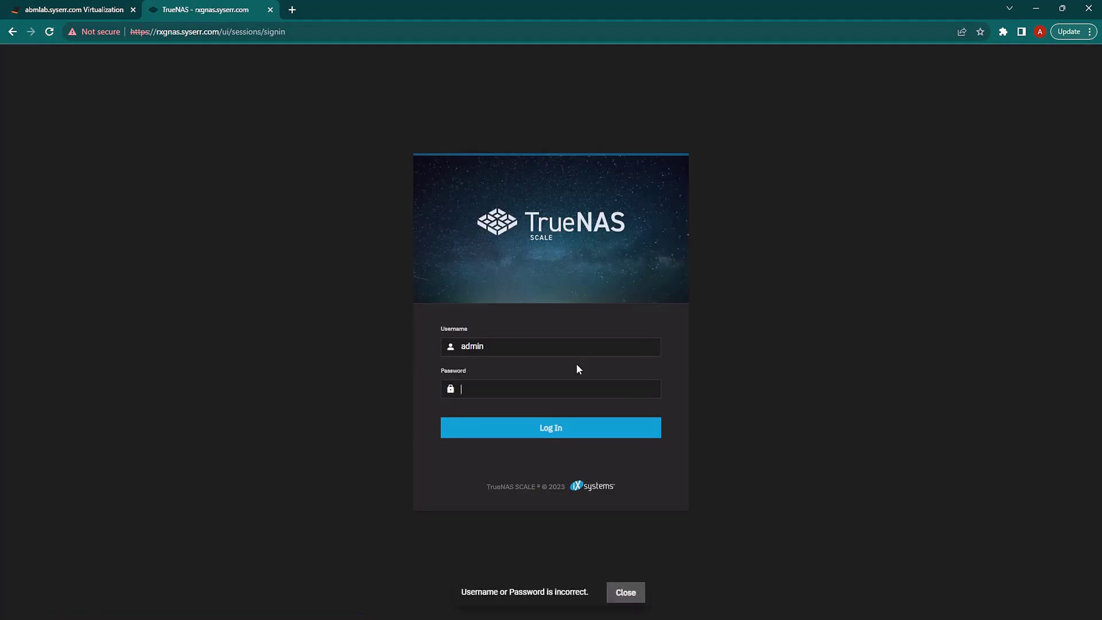
pyautogui.write('**********')
pyautogui.press('Return')
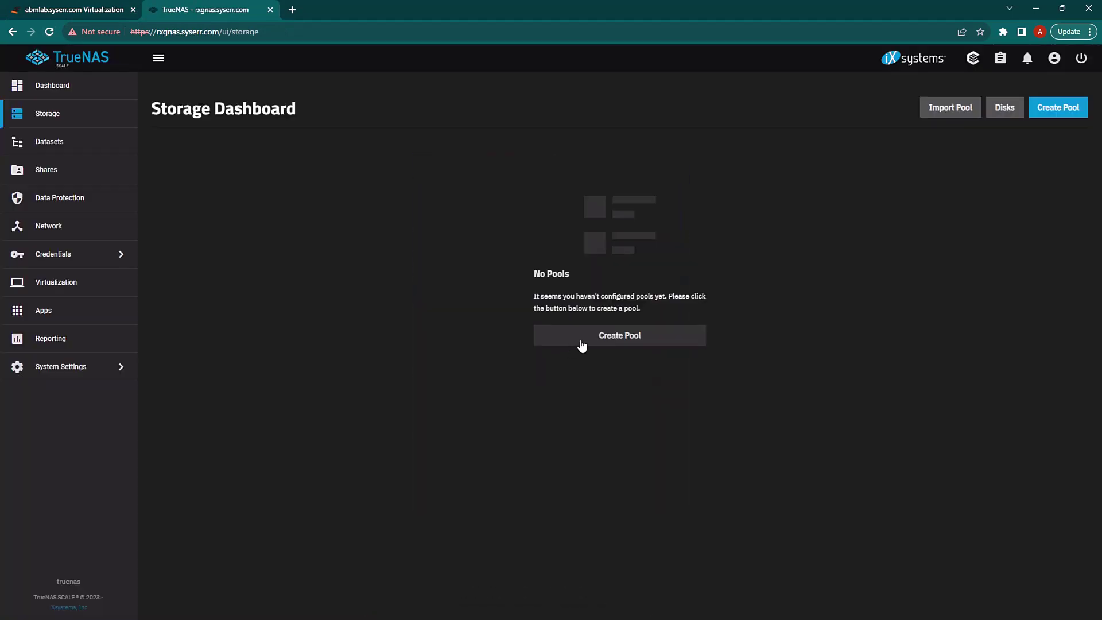
pyautogui.click(629, 338)
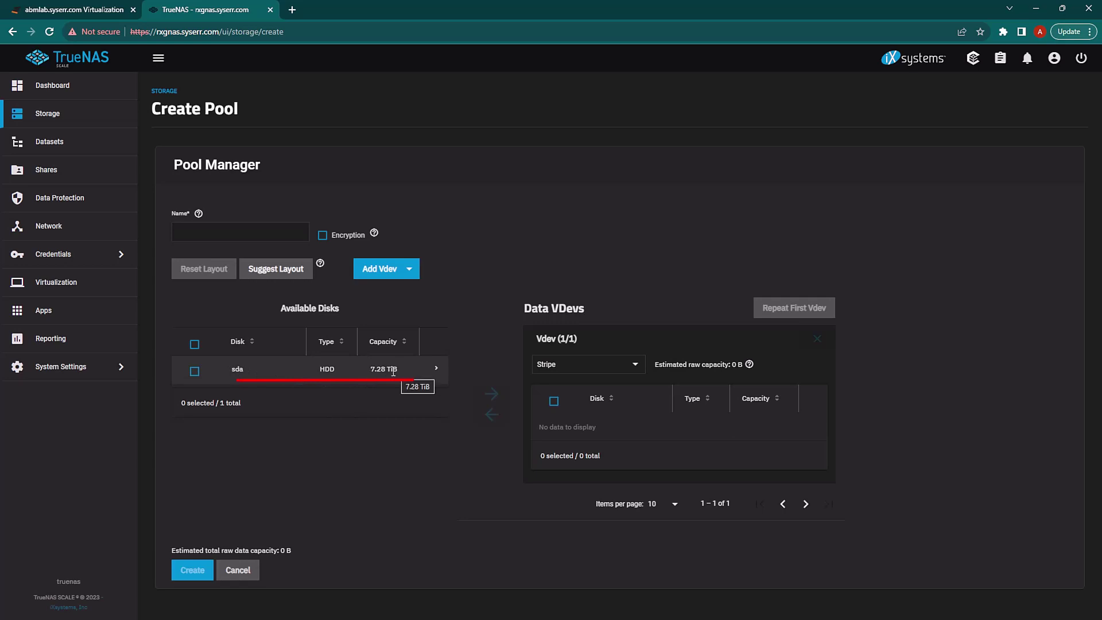
# Step: Put disk sda into the data vdev and name the new pool 'pool'
pyautogui.click(194, 371)
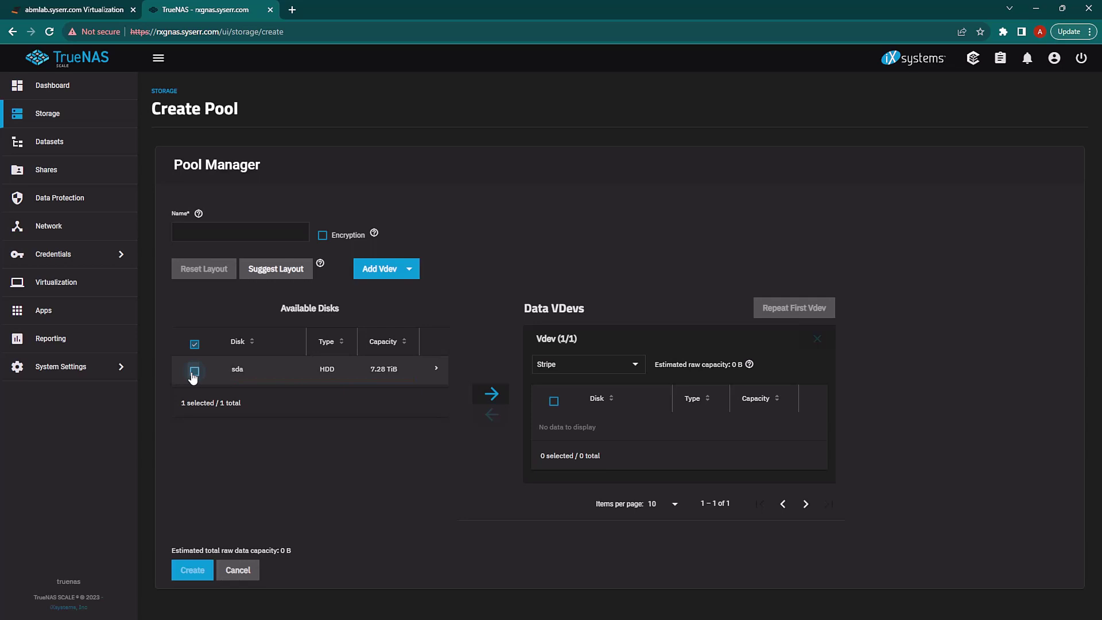
pyautogui.click(492, 396)
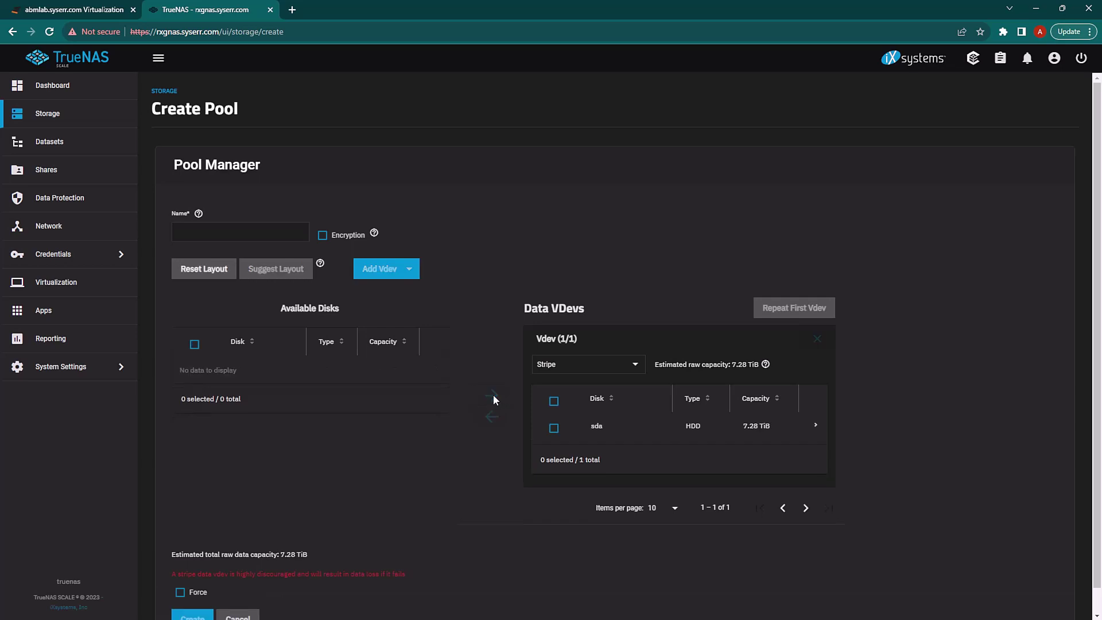
pyautogui.click(239, 231)
pyautogui.write('pool')
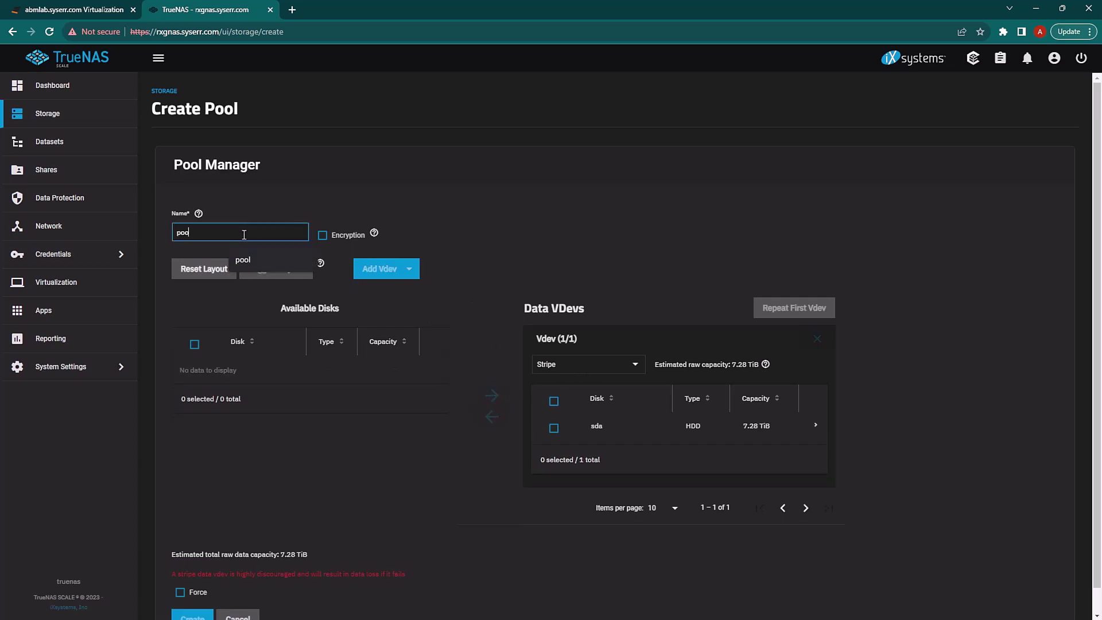
pyautogui.scroll(-1, 207, 517)
# Step: Force the striped layout, accept the stripe and disk-erase warnings, and create the pool
pyautogui.click(179, 566)
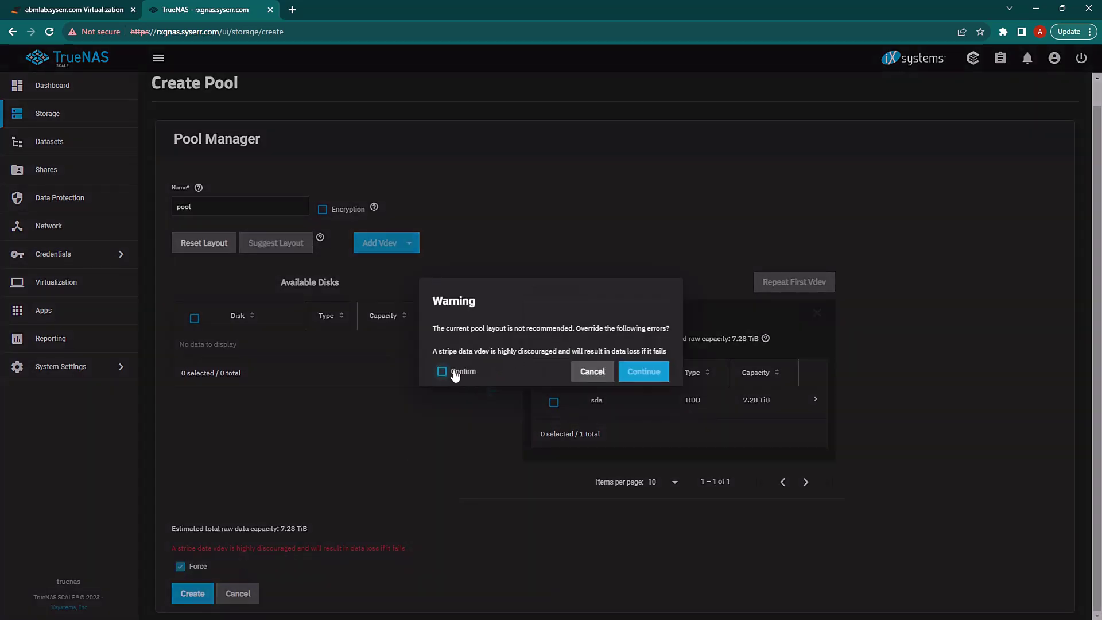
pyautogui.click(442, 373)
pyautogui.click(643, 371)
pyautogui.click(198, 592)
pyautogui.click(494, 361)
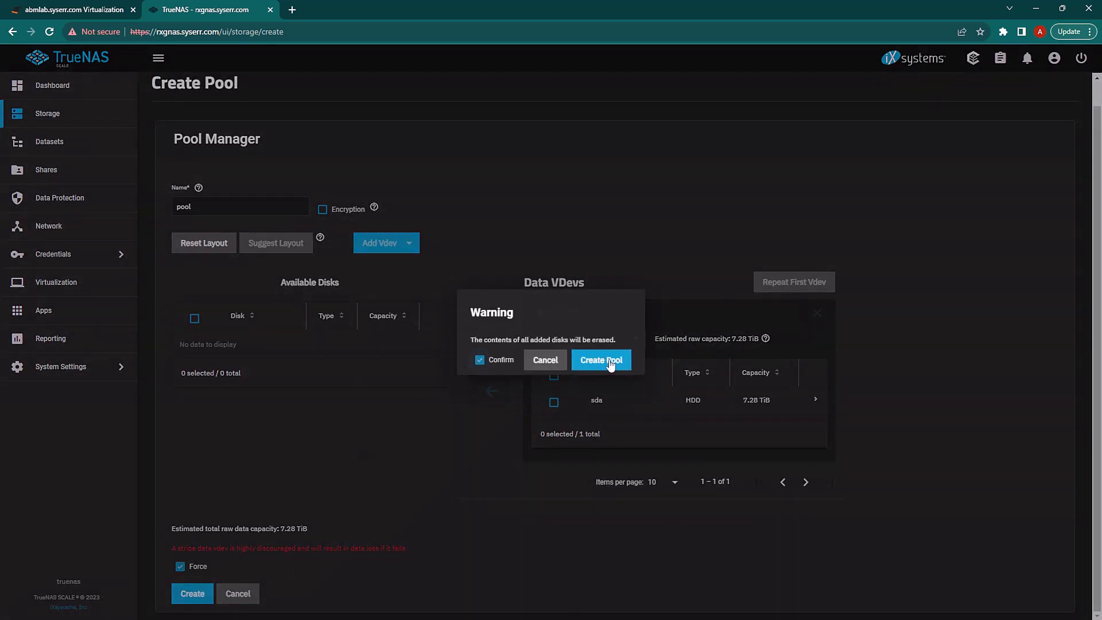
pyautogui.click(603, 360)
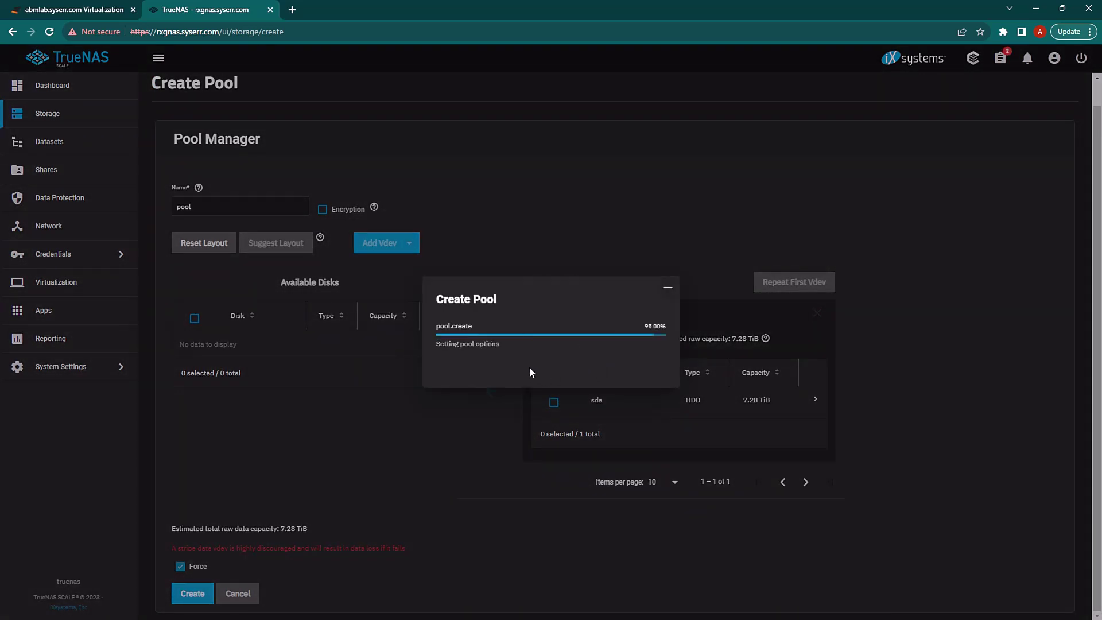